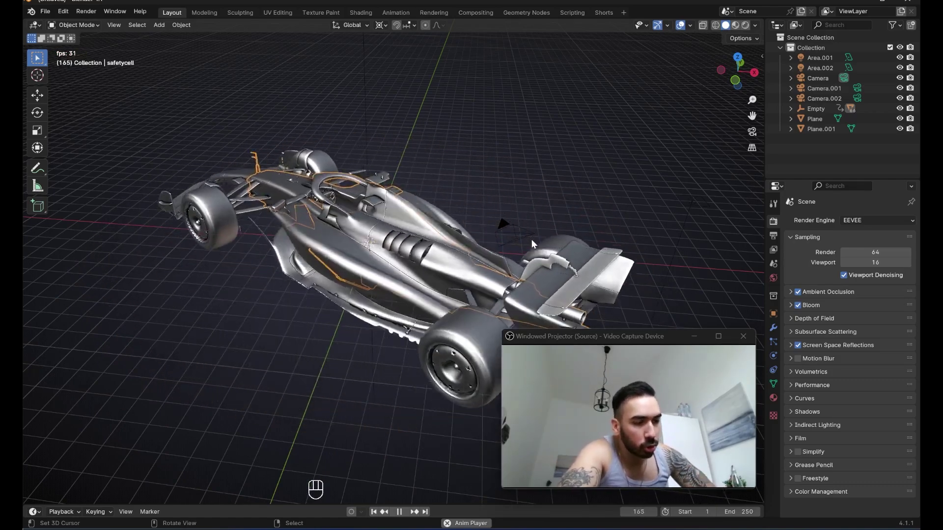
- Stop the animation playback and examine the small winglet on the airbox side behind the cockpit
{"action": "key", "text": "space"}
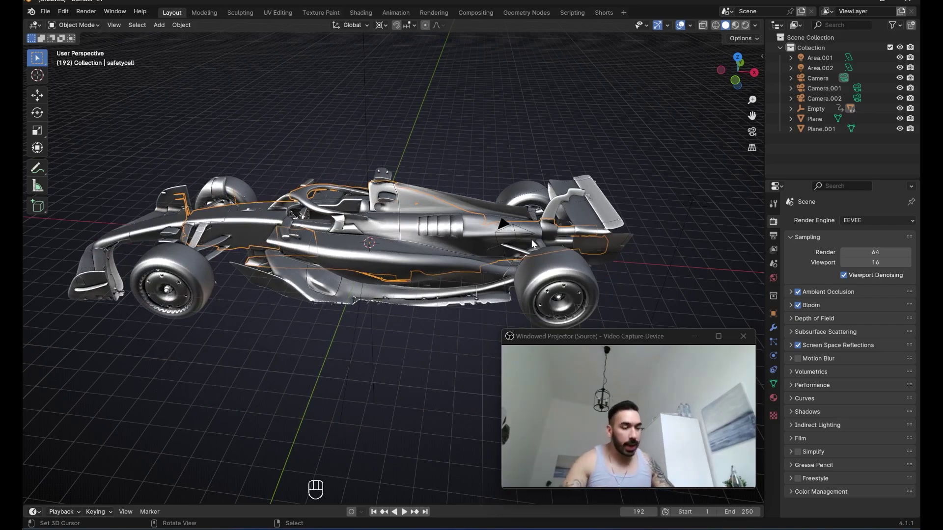
{"action": "middle_click_drag", "start_coordinate": [532, 240], "coordinate": [364, 226]}
{"action": "middle_click_drag", "start_coordinate": [290, 233], "coordinate": [325, 237]}
{"action": "scroll", "coordinate": [464, 311], "scroll_direction": "up", "scroll_amount": 2}
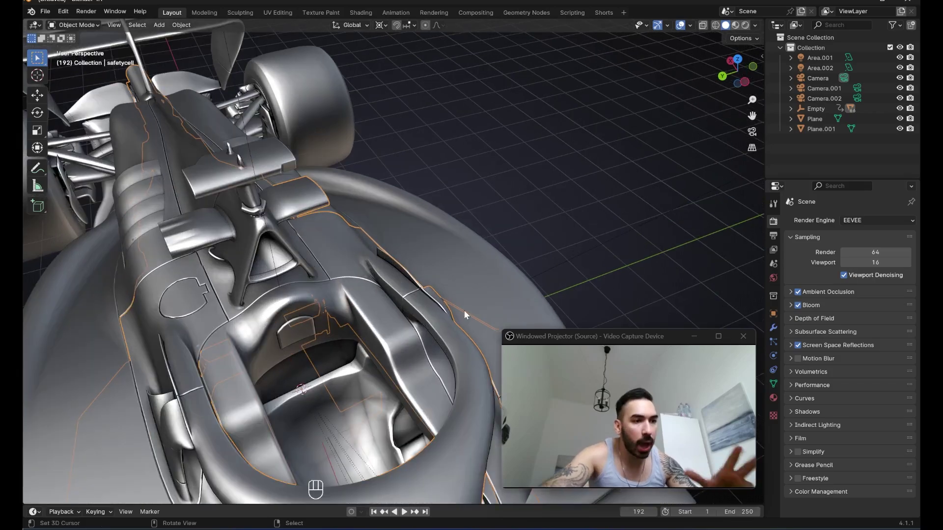
{"action": "middle_click_drag", "start_coordinate": [464, 310], "coordinate": [570, 320]}
{"action": "scroll", "coordinate": [506, 232], "scroll_direction": "up", "scroll_amount": 4}
{"action": "middle_click_drag", "start_coordinate": [506, 232], "coordinate": [365, 273], "text": "shift"}
{"action": "scroll", "coordinate": [373, 315], "scroll_direction": "up", "scroll_amount": 4}
{"action": "middle_click_drag", "start_coordinate": [373, 314], "coordinate": [408, 243]}
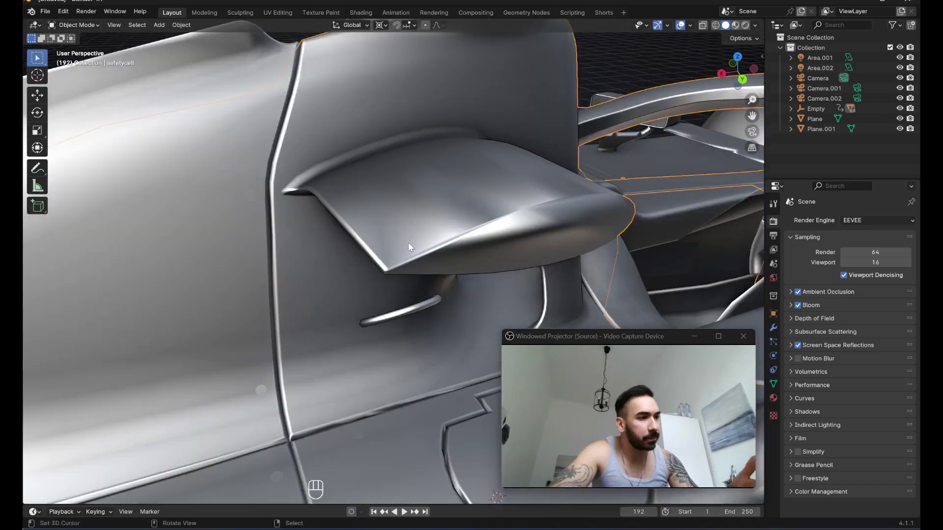
- Apply Shade Smooth to the safety cell object, keeping sharp edges
{"action": "scroll", "coordinate": [440, 222], "scroll_direction": "down", "scroll_amount": 3}
{"action": "key", "text": "Tab"}
{"action": "scroll", "coordinate": [525, 262], "scroll_direction": "down", "scroll_amount": 8}
{"action": "key", "text": "a"}
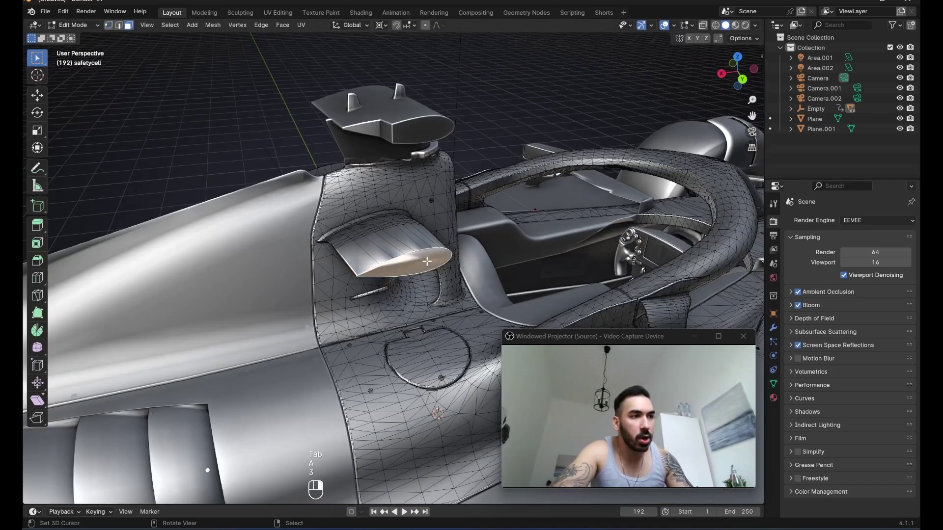
{"action": "scroll", "coordinate": [525, 262], "scroll_direction": "up", "scroll_amount": 8}
{"action": "key", "text": "Tab"}
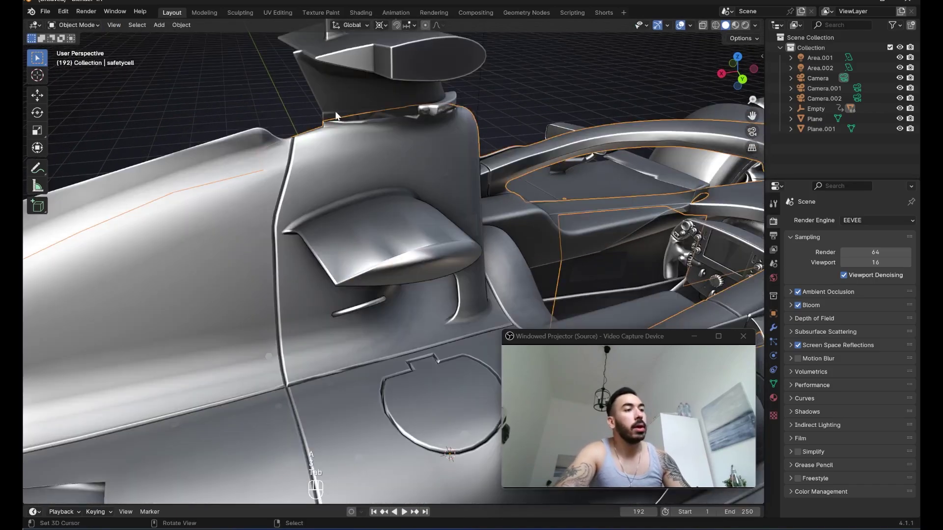
{"action": "left_click", "coordinate": [182, 25]}
{"action": "left_click", "coordinate": [215, 248]}
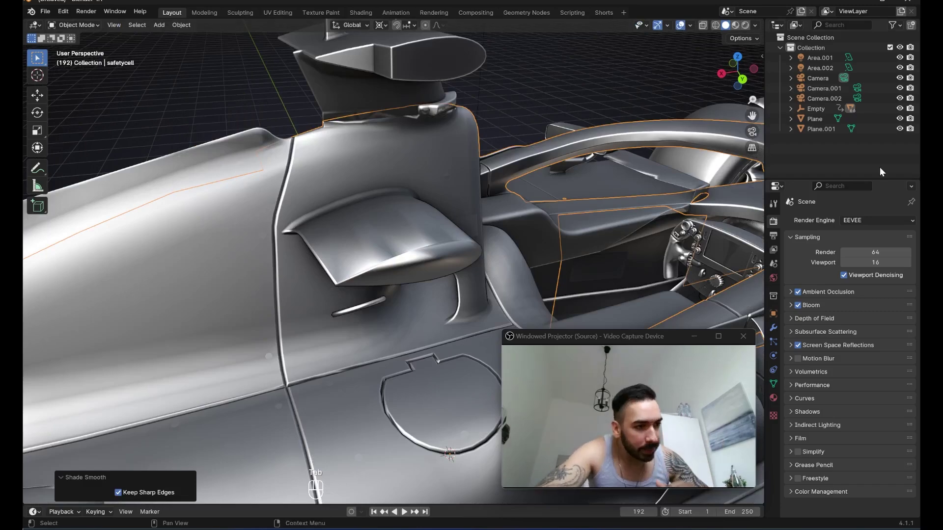
- Bevel the outline of the winglet's flat end face with 2 segments and a width of about 0.0017 m
{"action": "scroll", "coordinate": [487, 215], "scroll_direction": "up", "scroll_amount": 5}
{"action": "key", "text": "Tab"}
{"action": "scroll", "coordinate": [515, 207], "scroll_direction": "down", "scroll_amount": 3}
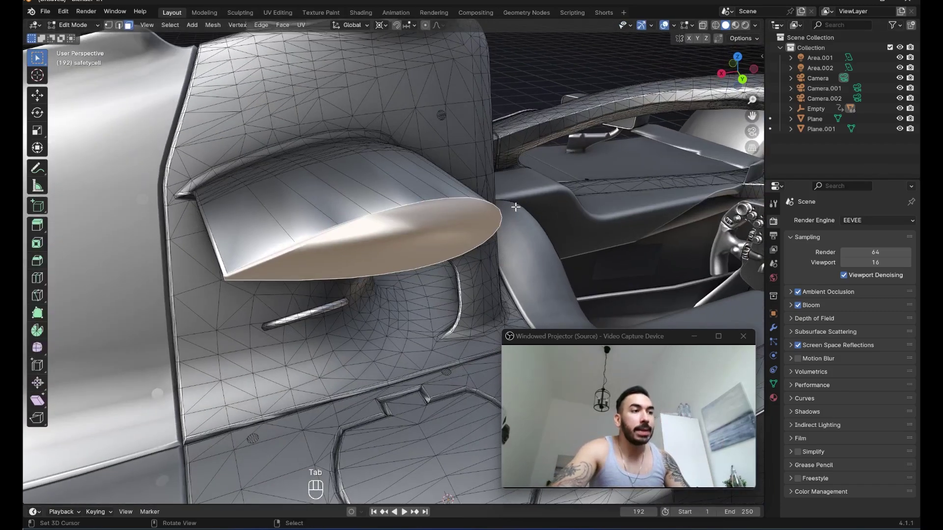
{"action": "key", "text": "KP_Decimal"}
{"action": "middle_click_drag", "start_coordinate": [444, 227], "coordinate": [531, 196]}
{"action": "key", "text": "ctrl+b"}
{"action": "left_click", "coordinate": [558, 226]}
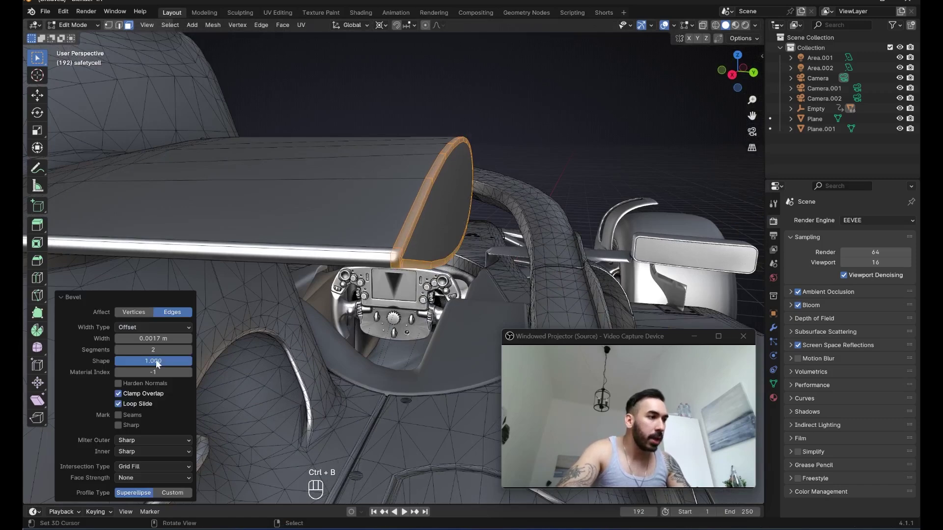
- Try a shape of 0.5 for the winglet bevel and set it back to 1.0
{"action": "left_click", "coordinate": [154, 362]}
{"action": "type", "text": ".5"}
{"action": "key", "text": "Return"}
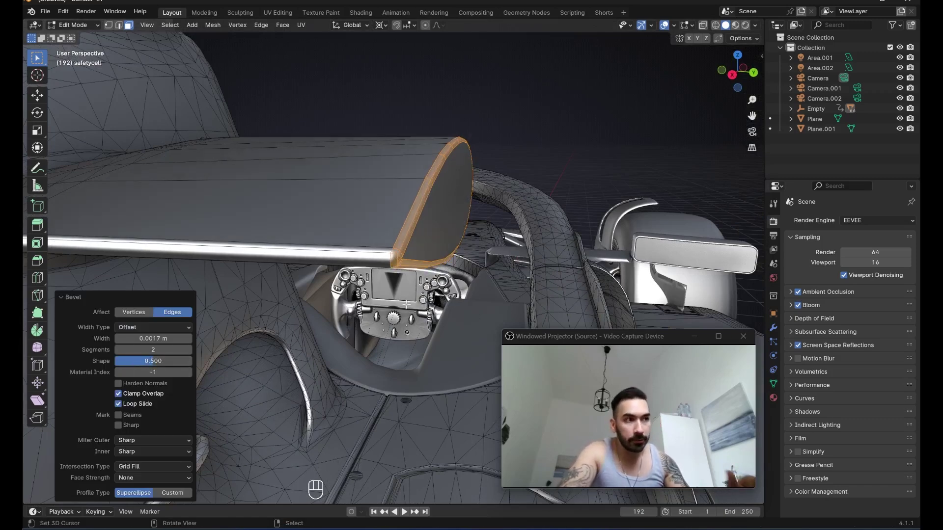
{"action": "middle_click_drag", "start_coordinate": [426, 276], "coordinate": [433, 247]}
{"action": "middle_click_drag", "start_coordinate": [433, 247], "coordinate": [486, 182]}
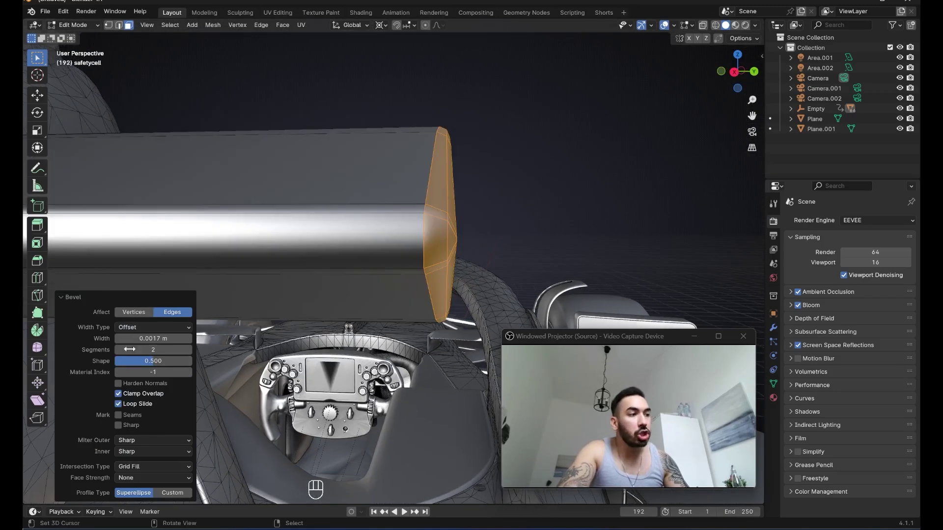
{"action": "left_click_drag", "start_coordinate": [149, 361], "coordinate": [191, 361]}
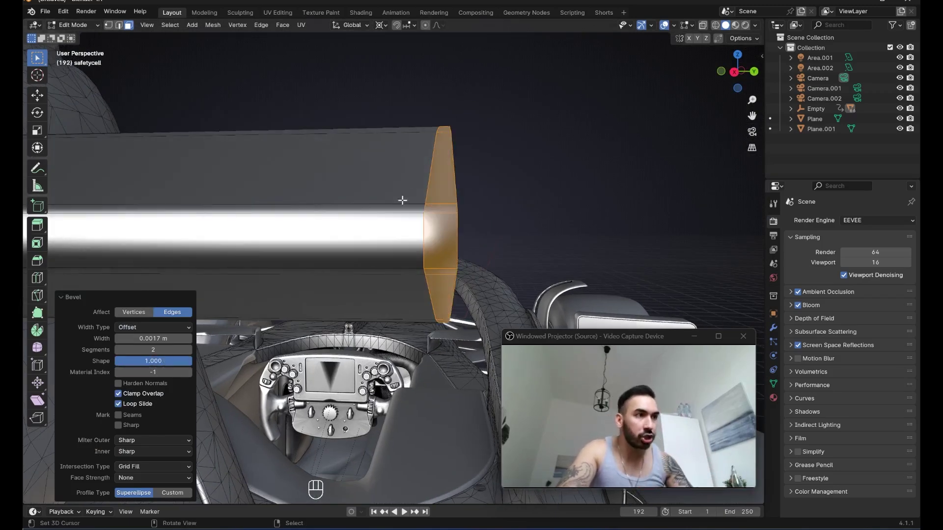
{"action": "middle_click_drag", "start_coordinate": [402, 200], "coordinate": [427, 173]}
{"action": "left_click_drag", "start_coordinate": [156, 361], "coordinate": [190, 361]}
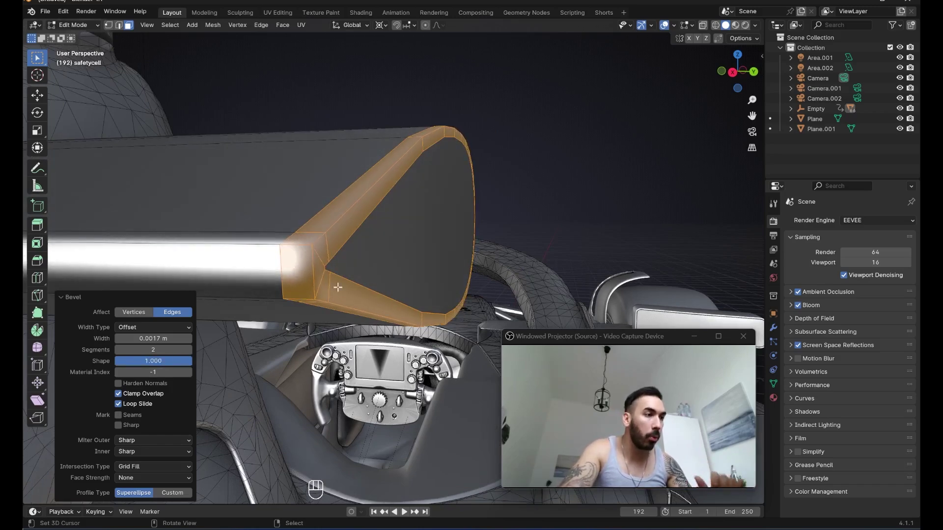
- Examine the shading of the bevelled winglet end in Object and Edit Mode, then return to the whole car in Object Mode
{"action": "middle_click_drag", "start_coordinate": [338, 287], "coordinate": [381, 294]}
{"action": "key", "text": "Tab"}
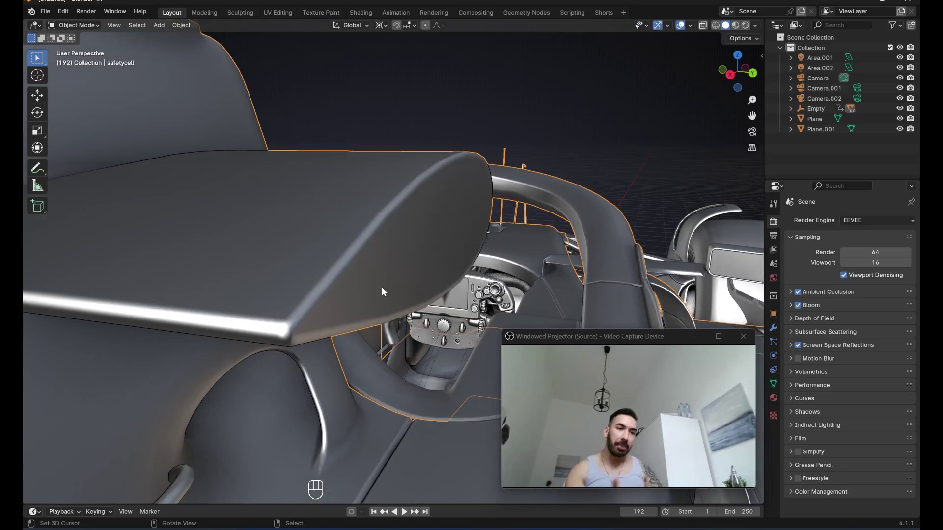
{"action": "key", "text": "Tab"}
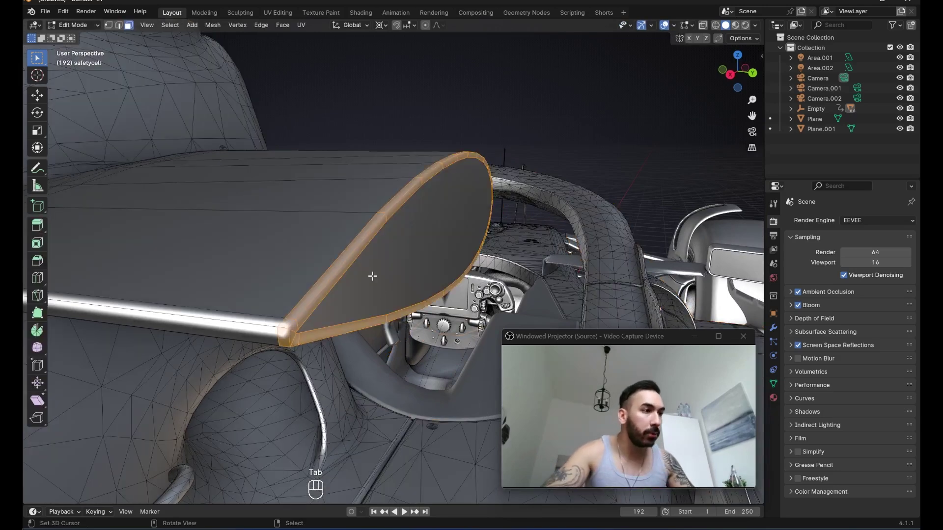
{"action": "mouse_move", "coordinate": [417, 228]}
{"action": "middle_mouse_down"}
{"action": "mouse_move", "coordinate": [427, 212]}
{"action": "mouse_move", "coordinate": [425, 231]}
{"action": "middle_mouse_up"}
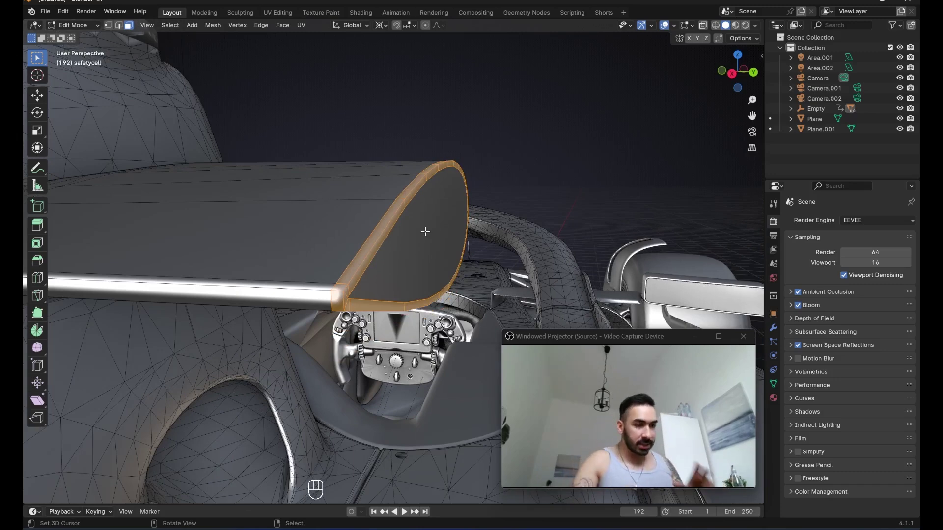
{"action": "middle_click_drag", "start_coordinate": [459, 195], "coordinate": [459, 222]}
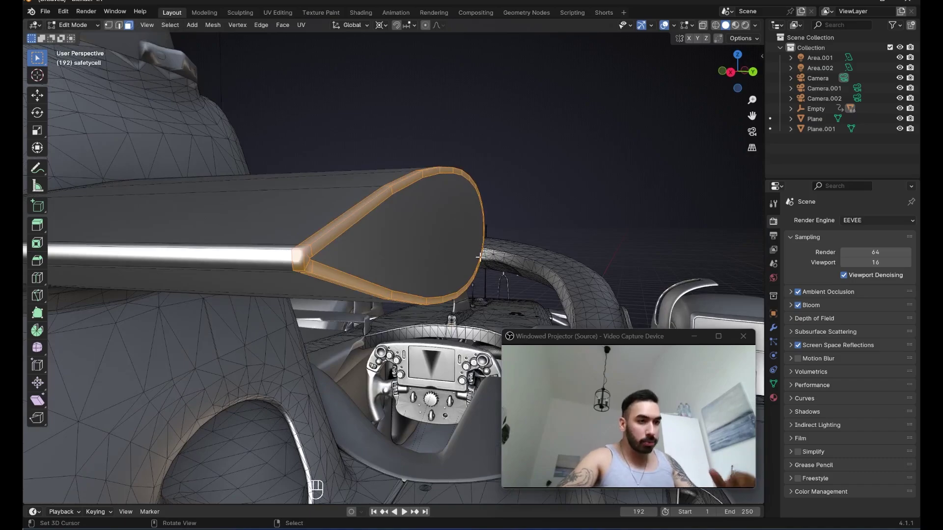
{"action": "scroll", "coordinate": [481, 259], "scroll_direction": "down", "scroll_amount": 4}
{"action": "middle_click_drag", "start_coordinate": [484, 261], "coordinate": [368, 285]}
{"action": "scroll", "coordinate": [394, 265], "scroll_direction": "down", "scroll_amount": 4}
{"action": "key", "text": "Tab"}
{"action": "middle_click_drag", "start_coordinate": [368, 285], "coordinate": [339, 344]}
{"action": "scroll", "coordinate": [355, 319], "scroll_direction": "down", "scroll_amount": 4}
{"action": "middle_click_drag", "start_coordinate": [407, 314], "coordinate": [244, 102]}
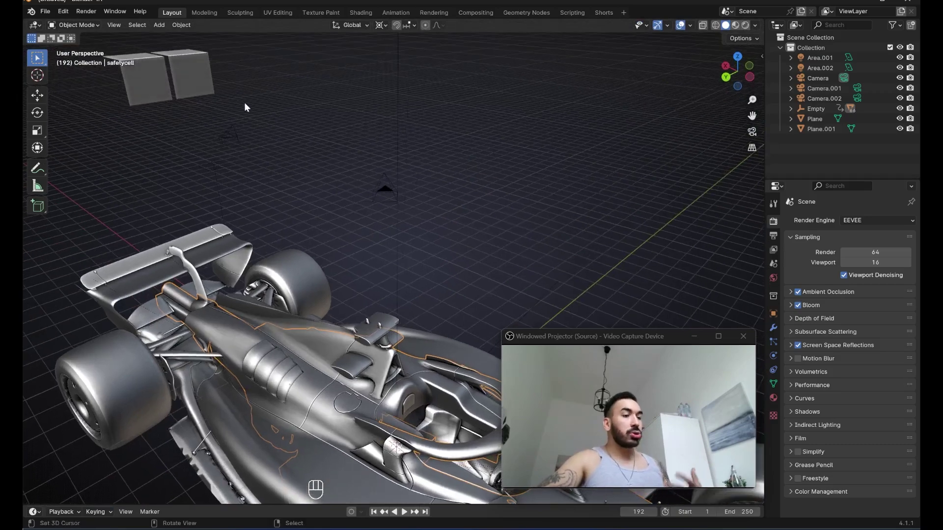
- Select the Plane object, one of the two folded example sheets above the car, and frame it in the view
{"action": "left_click", "coordinate": [169, 84]}
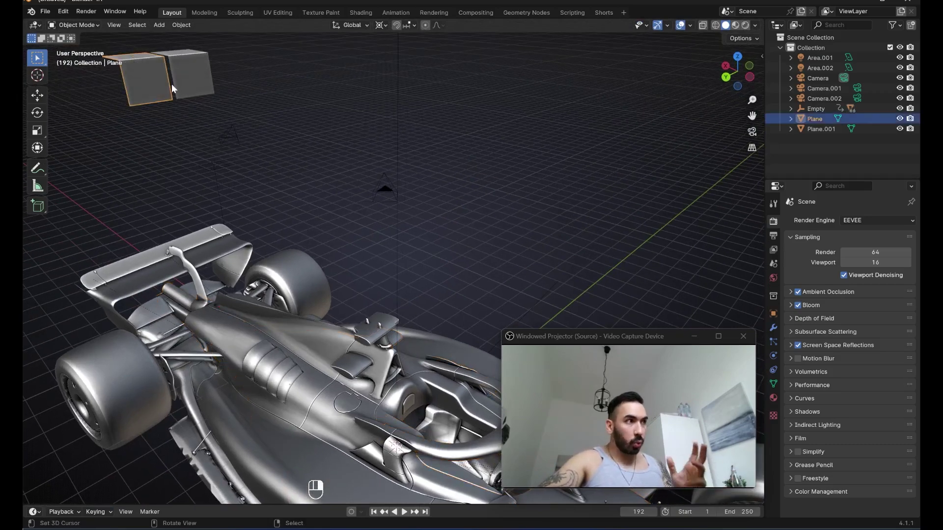
{"action": "middle_click_drag", "start_coordinate": [172, 84], "coordinate": [220, 88]}
{"action": "key", "text": "KP_0"}
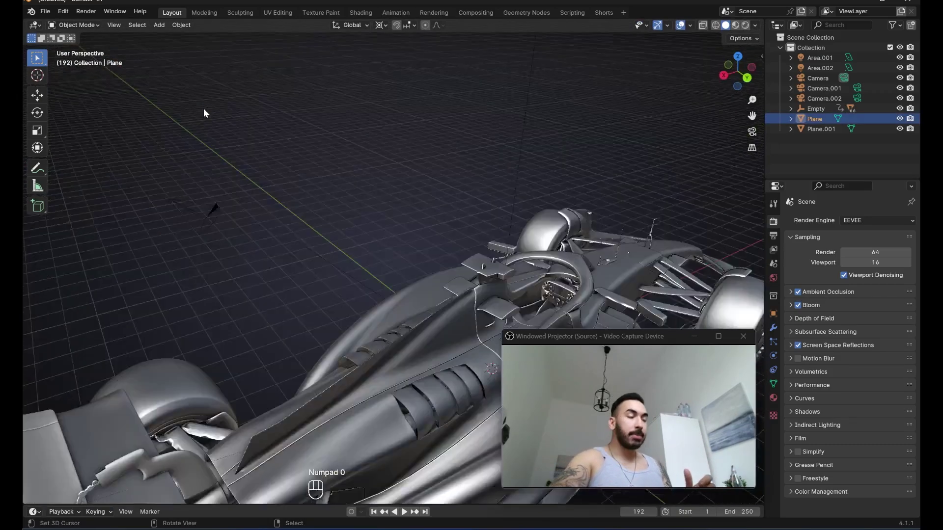
{"action": "key", "text": "KP_Decimal"}
{"action": "scroll", "coordinate": [414, 95], "scroll_direction": "down", "scroll_amount": 6}
- Examine the folded sheet's fold and edge loops, comparing Edit Mode with Object Mode
{"action": "key", "text": "Tab"}
{"action": "middle_click_drag", "start_coordinate": [330, 184], "coordinate": [443, 206]}
{"action": "middle_click_drag", "start_coordinate": [482, 240], "coordinate": [511, 254]}
{"action": "key", "text": "Tab"}
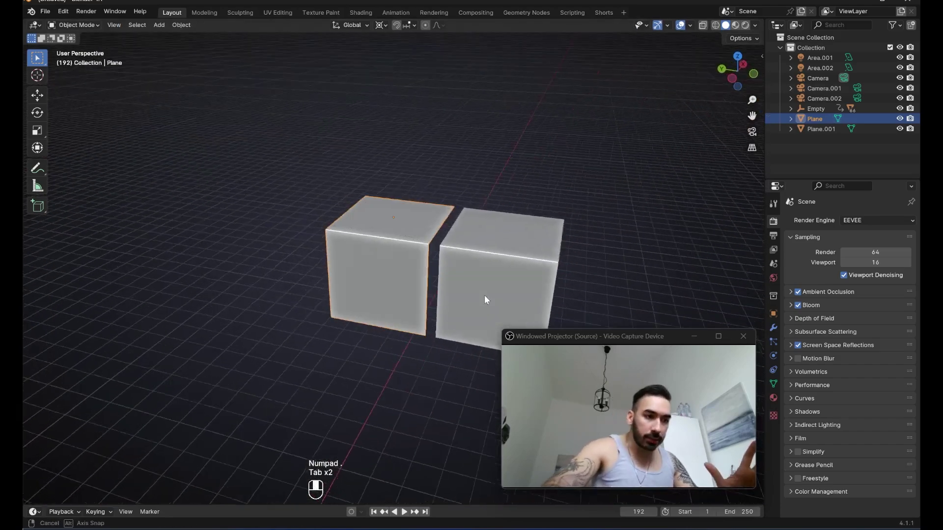
{"action": "key", "text": "Tab"}
{"action": "middle_click_drag", "start_coordinate": [484, 296], "coordinate": [435, 236]}
{"action": "key", "text": "Tab"}
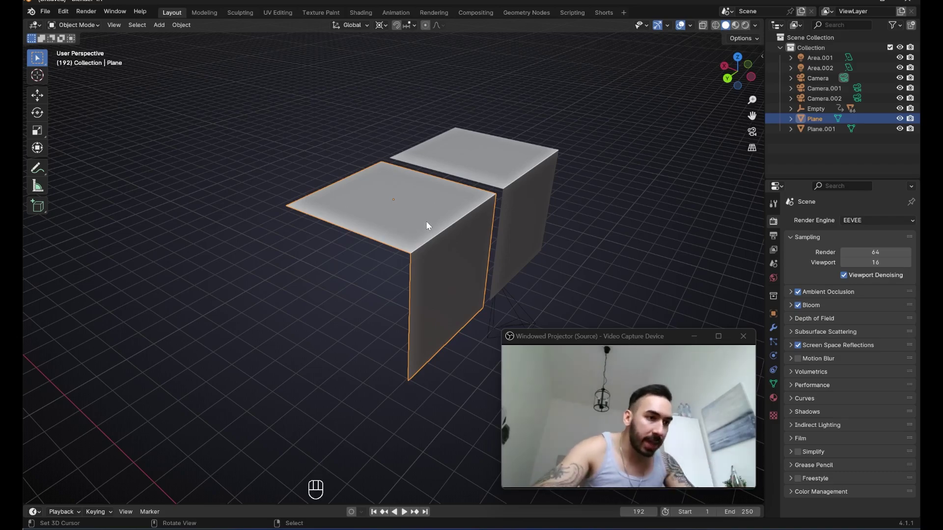
{"action": "key", "text": "Tab"}
{"action": "middle_click_drag", "start_coordinate": [426, 226], "coordinate": [389, 200]}
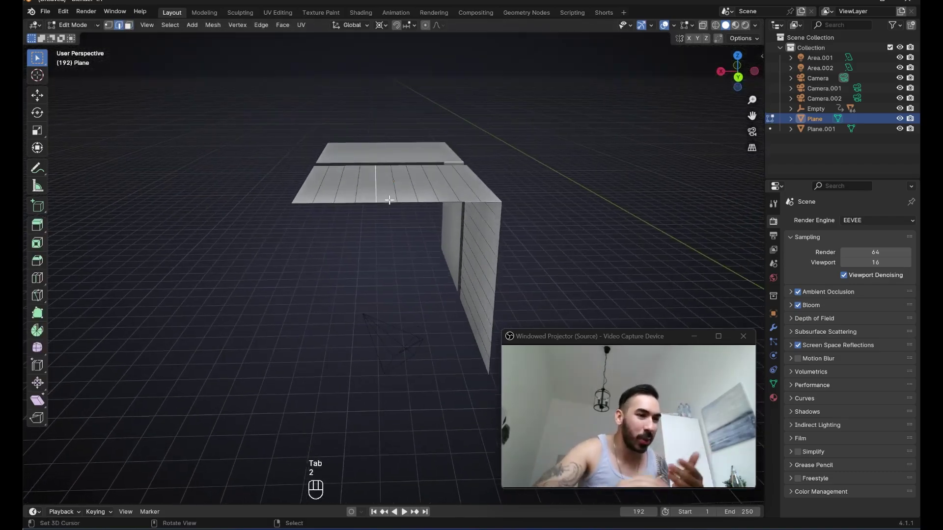
{"action": "middle_click_drag", "start_coordinate": [412, 169], "coordinate": [479, 171]}
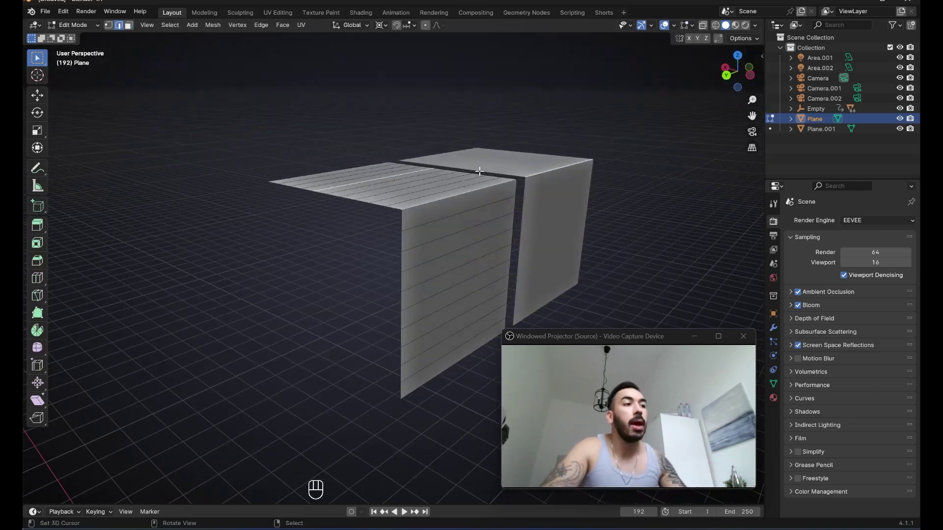
{"action": "middle_click_drag", "start_coordinate": [447, 199], "coordinate": [425, 179]}
- Apply Shade Smooth to the folded Plane sheet and check the fold's shading in Edit Mode
{"action": "key", "text": "Tab"}
{"action": "key", "text": "g"}
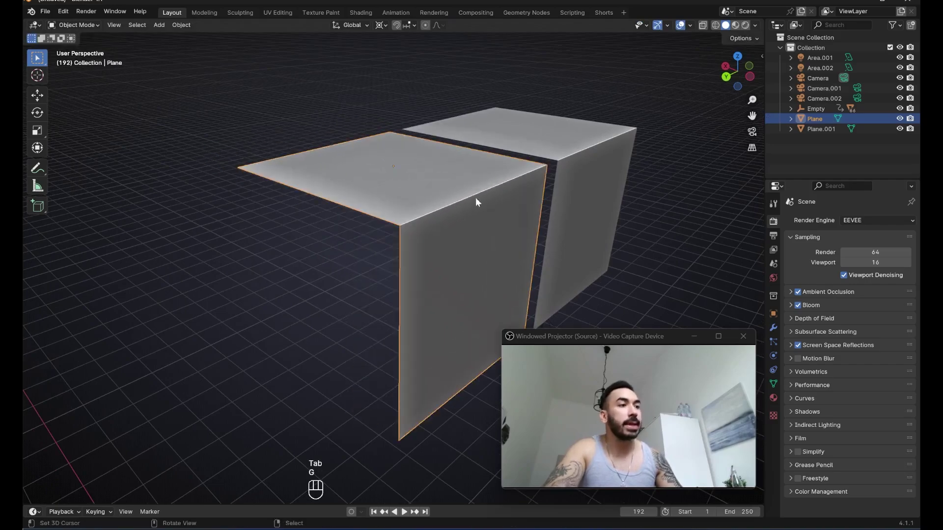
{"action": "left_click", "coordinate": [181, 25]}
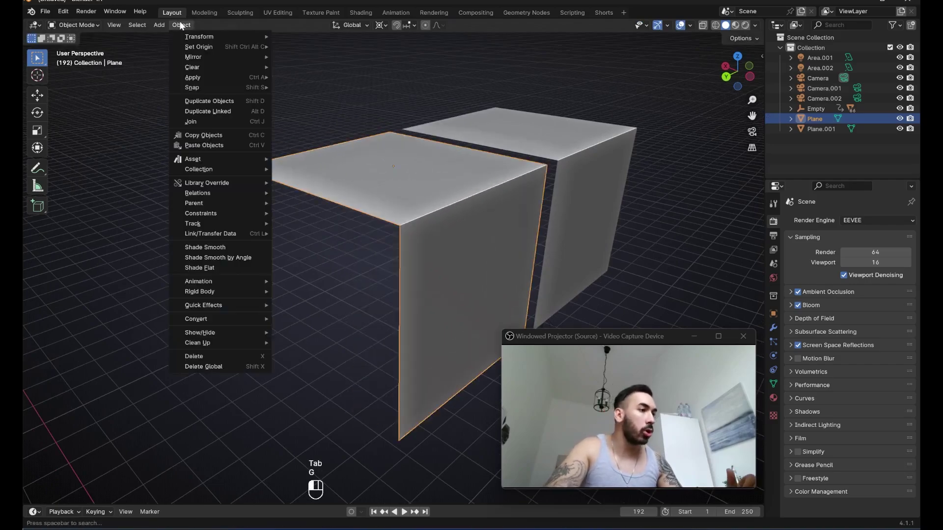
{"action": "left_click", "coordinate": [219, 247]}
{"action": "key", "text": "Tab"}
{"action": "middle_click_drag", "start_coordinate": [455, 250], "coordinate": [431, 211]}
{"action": "key", "text": "2"}
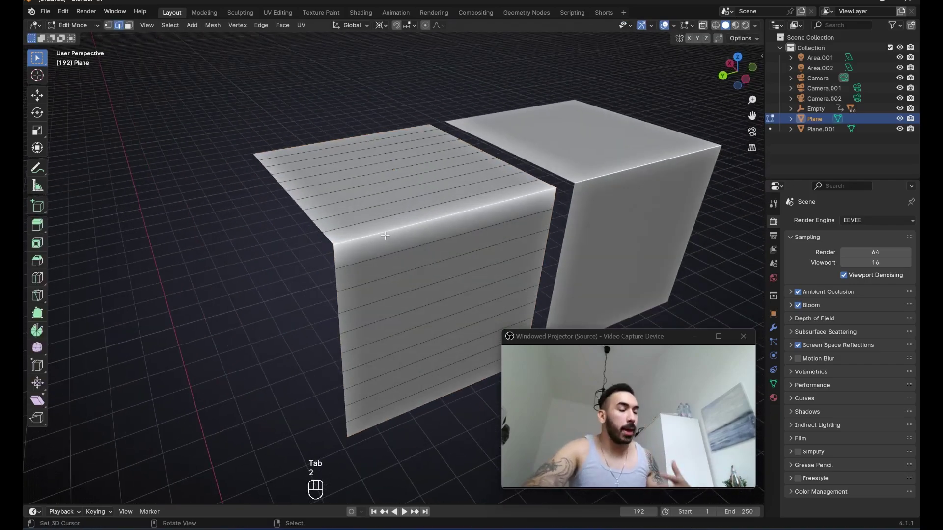
{"action": "middle_click_drag", "start_coordinate": [437, 265], "coordinate": [535, 206]}
{"action": "key", "text": "Tab"}
{"action": "scroll", "coordinate": [457, 214], "scroll_direction": "up", "scroll_amount": 3}
- Turn off Cavity in the viewport shading and switch the lighting to the brown-and-blue metallic MatCap
{"action": "left_click", "coordinate": [755, 25]}
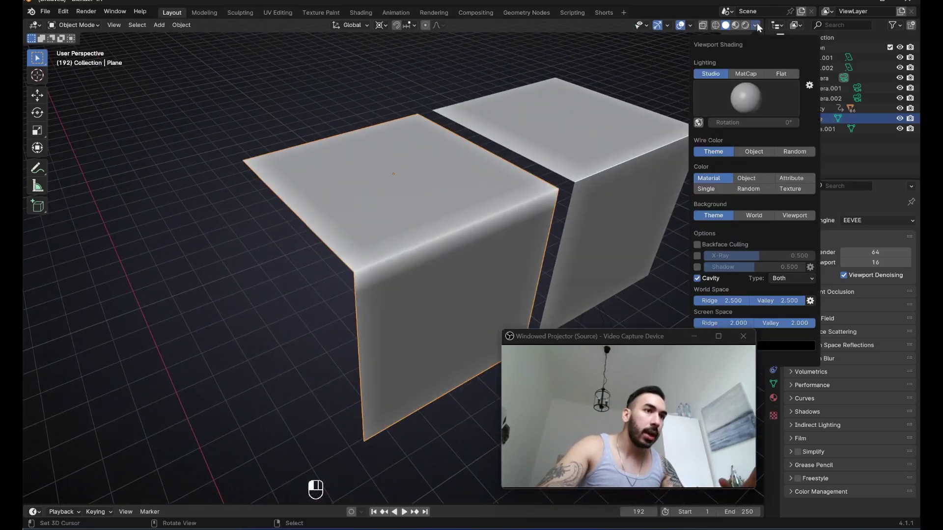
{"action": "left_click", "coordinate": [706, 278]}
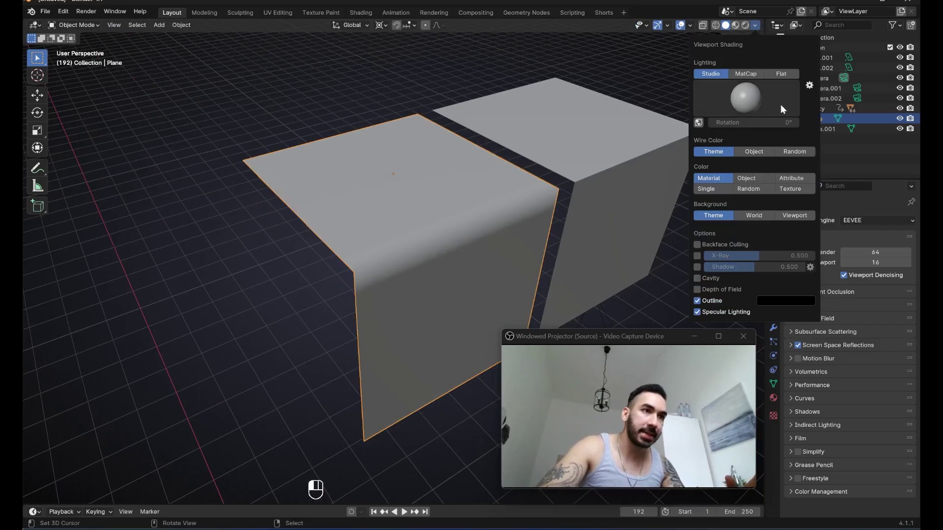
{"action": "left_click", "coordinate": [745, 99]}
{"action": "left_click", "coordinate": [751, 134]}
{"action": "left_click", "coordinate": [746, 73]}
{"action": "left_click", "coordinate": [745, 98]}
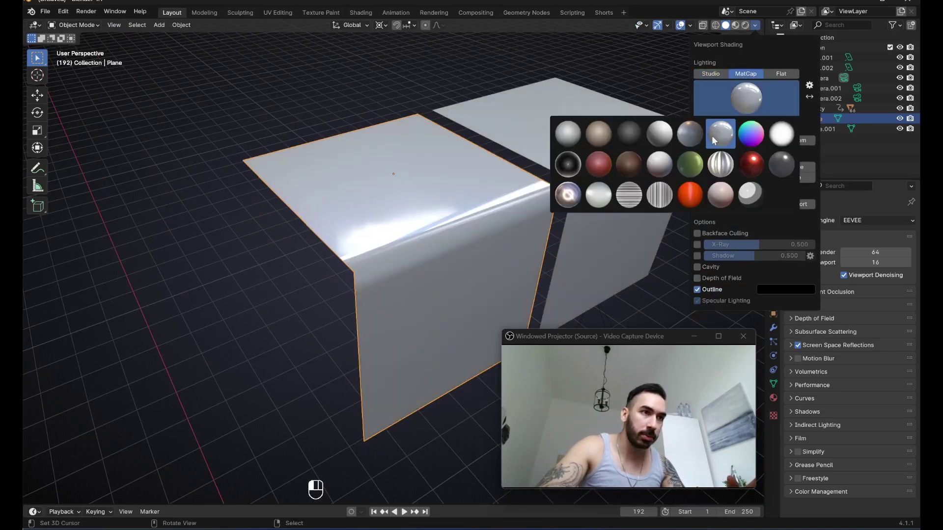
{"action": "left_click", "coordinate": [697, 136]}
- Examine how the smooth shading runs across the Plane sheet's fold in Object and Edit Mode
{"action": "mouse_move", "coordinate": [541, 221]}
{"action": "middle_mouse_down"}
{"action": "mouse_move", "coordinate": [460, 261]}
{"action": "mouse_move", "coordinate": [384, 249]}
{"action": "mouse_move", "coordinate": [421, 257]}
{"action": "mouse_move", "coordinate": [383, 227]}
{"action": "mouse_move", "coordinate": [355, 228]}
{"action": "mouse_move", "coordinate": [371, 241]}
{"action": "mouse_move", "coordinate": [412, 246]}
{"action": "middle_mouse_up"}
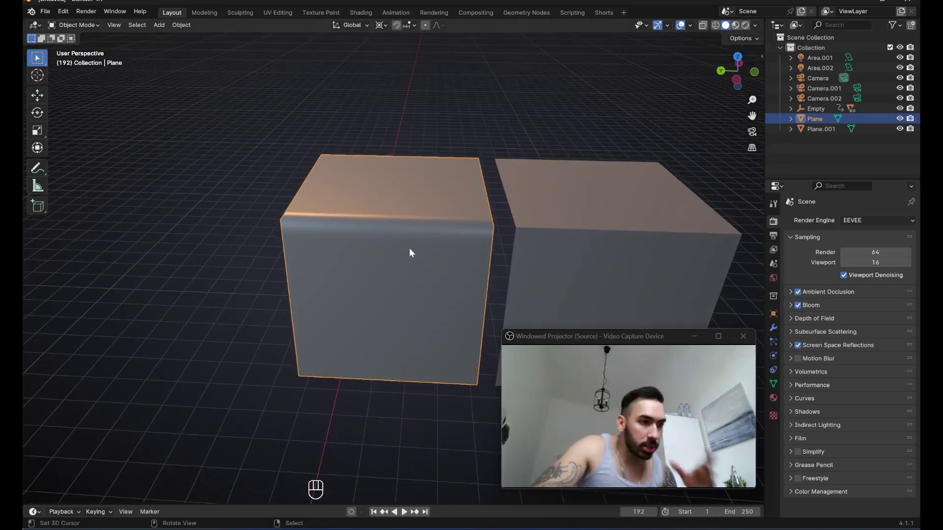
{"action": "mouse_move", "coordinate": [435, 261]}
{"action": "middle_mouse_down"}
{"action": "mouse_move", "coordinate": [361, 210]}
{"action": "mouse_move", "coordinate": [381, 211]}
{"action": "mouse_move", "coordinate": [358, 205]}
{"action": "mouse_move", "coordinate": [351, 221]}
{"action": "mouse_move", "coordinate": [368, 240]}
{"action": "mouse_move", "coordinate": [446, 271]}
{"action": "middle_mouse_up"}
{"action": "key", "text": "Tab"}
{"action": "key", "text": "Tab"}
{"action": "key", "text": "a"}
{"action": "left_click", "coordinate": [343, 259]}
{"action": "middle_click_drag", "start_coordinate": [343, 259], "coordinate": [270, 214]}
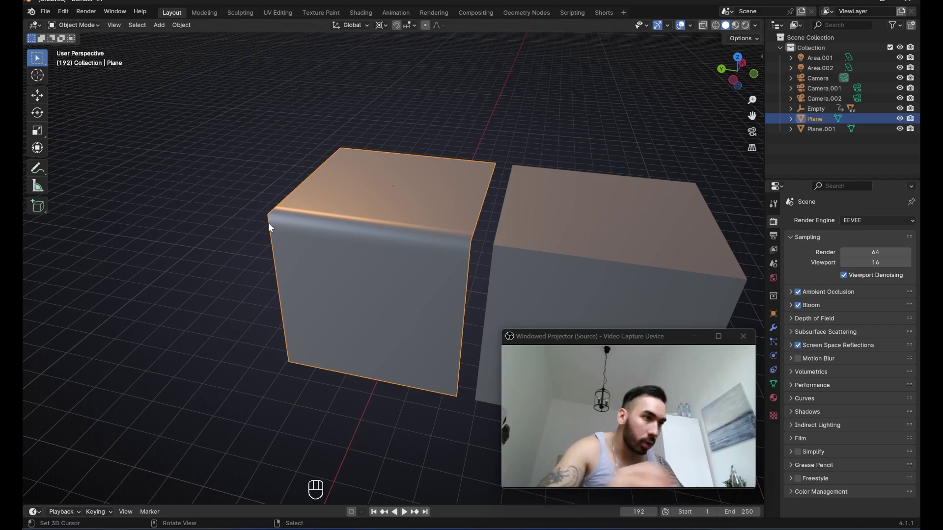
{"action": "key", "text": "Tab"}
{"action": "middle_click_drag", "start_coordinate": [268, 222], "coordinate": [442, 143]}
{"action": "key", "text": "Tab"}
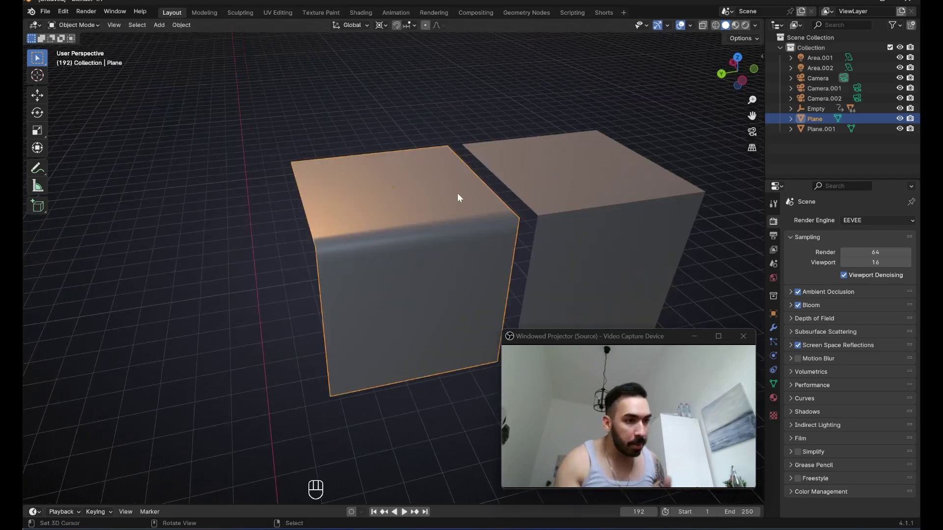
- Bevel the fold edge of the Plane.001 sheet with 14 segments, a width of about 0.356 m and a shape of 0.5
{"action": "right_click", "coordinate": [636, 210]}
{"action": "key", "text": "Tab"}
{"action": "middle_click_drag", "start_coordinate": [636, 210], "coordinate": [448, 210], "text": "shift"}
{"action": "scroll", "coordinate": [392, 209], "scroll_direction": "up", "scroll_amount": 1}
{"action": "key", "text": "2"}
{"action": "key", "text": "ctrl+b"}
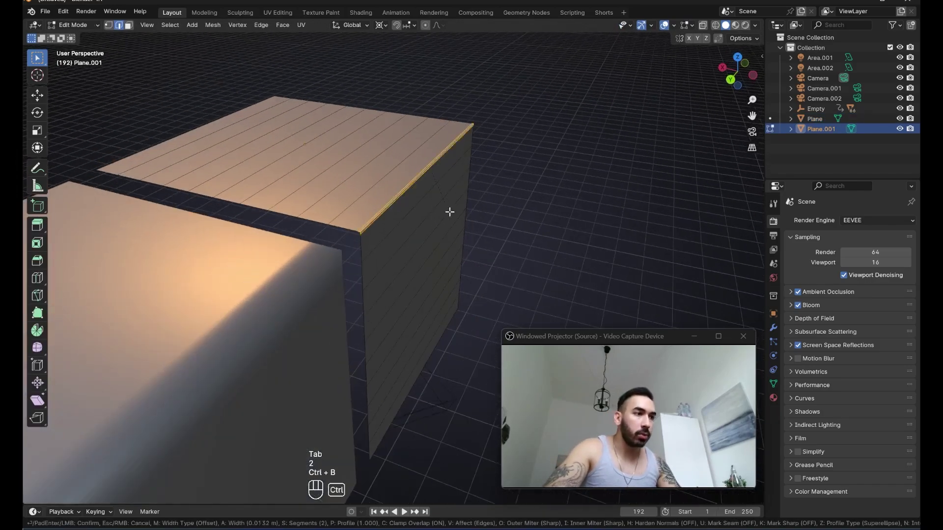
{"action": "scroll", "coordinate": [479, 234], "scroll_direction": "up", "scroll_amount": 12}
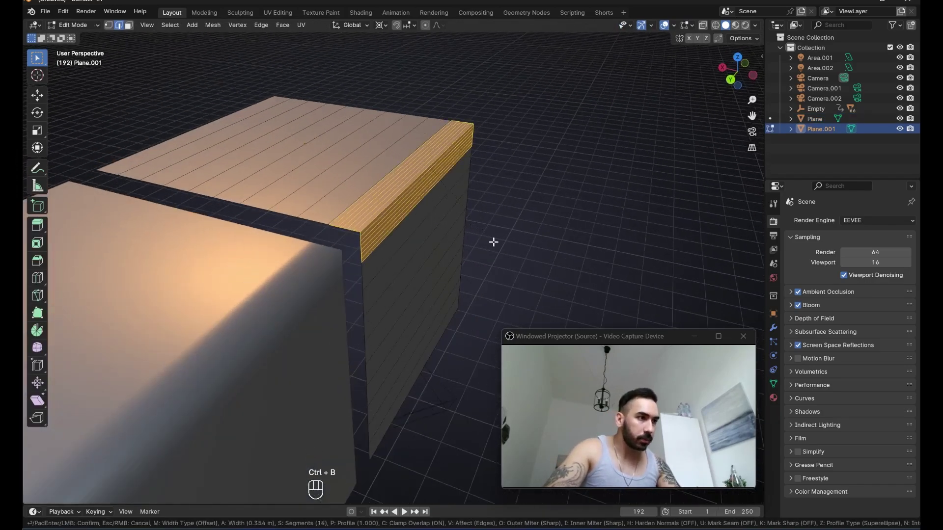
{"action": "left_click", "coordinate": [493, 238]}
{"action": "type", "text": "0.5"}
{"action": "key", "text": "Return"}
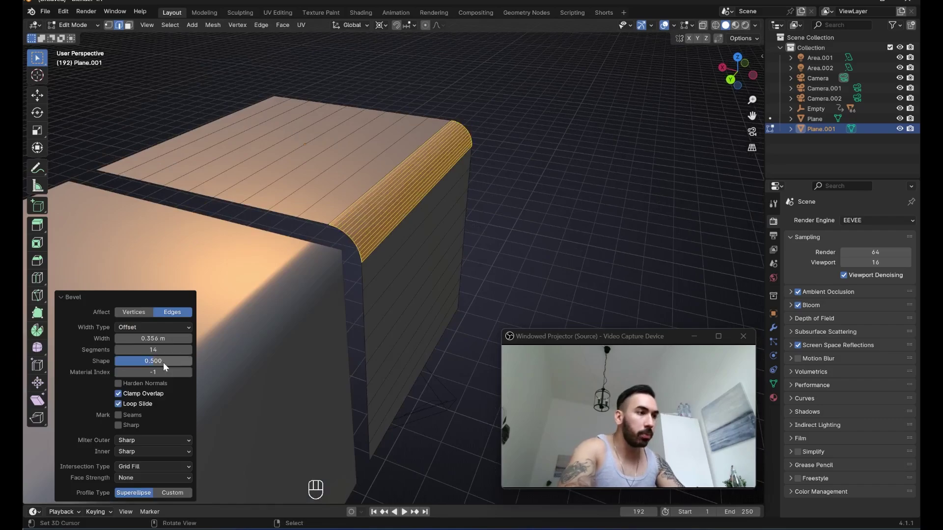
- Compare the shading of Plane.001's bevelled fold with the unbevelled Plane fold in Object and Edit Mode
{"action": "key", "text": "Tab"}
{"action": "middle_click_drag", "start_coordinate": [406, 161], "coordinate": [429, 214]}
{"action": "key", "text": "a"}
{"action": "key", "text": "a"}
{"action": "key", "text": "a"}
{"action": "key", "text": "a"}
{"action": "left_click", "coordinate": [431, 228]}
{"action": "scroll", "coordinate": [434, 244], "scroll_direction": "down", "scroll_amount": 2}
{"action": "scroll", "coordinate": [428, 214], "scroll_direction": "up", "scroll_amount": 2}
{"action": "key", "text": "Tab"}
{"action": "key", "text": "Tab"}
{"action": "right_click", "coordinate": [352, 211]}
{"action": "middle_click_drag", "start_coordinate": [352, 211], "coordinate": [405, 240]}
{"action": "key", "text": "Tab"}
{"action": "key", "text": "Tab"}
{"action": "left_click", "coordinate": [404, 239]}
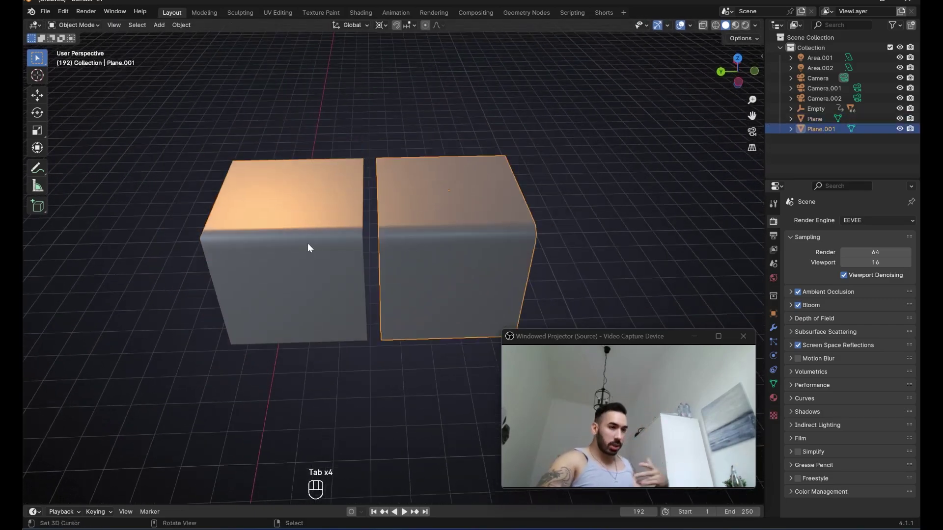
- Select the unbevelled Plane sheet and open it in Edit Mode with edge selection
{"action": "left_click", "coordinate": [326, 238]}
{"action": "middle_click_drag", "start_coordinate": [308, 242], "coordinate": [370, 236]}
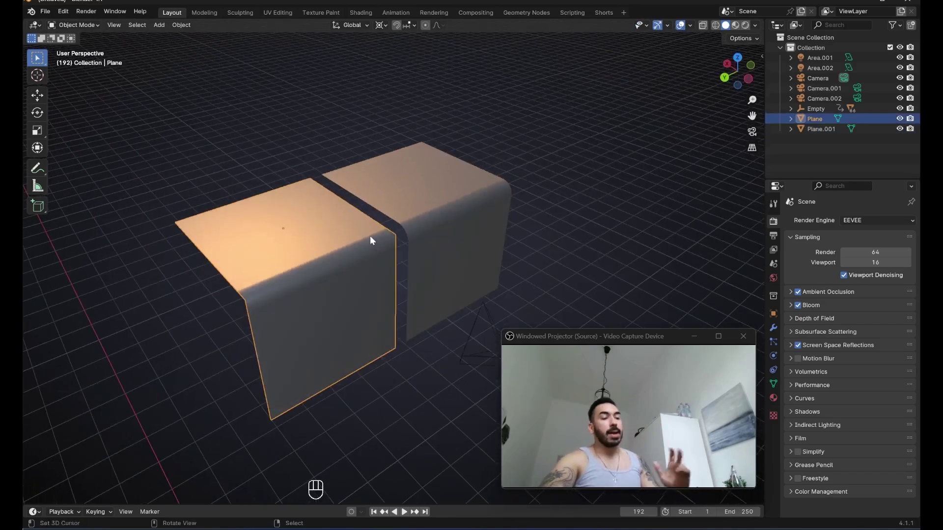
{"action": "middle_click_drag", "start_coordinate": [397, 277], "coordinate": [405, 230]}
{"action": "key", "text": "Tab"}
{"action": "key", "text": "2"}
{"action": "key", "text": "g"}
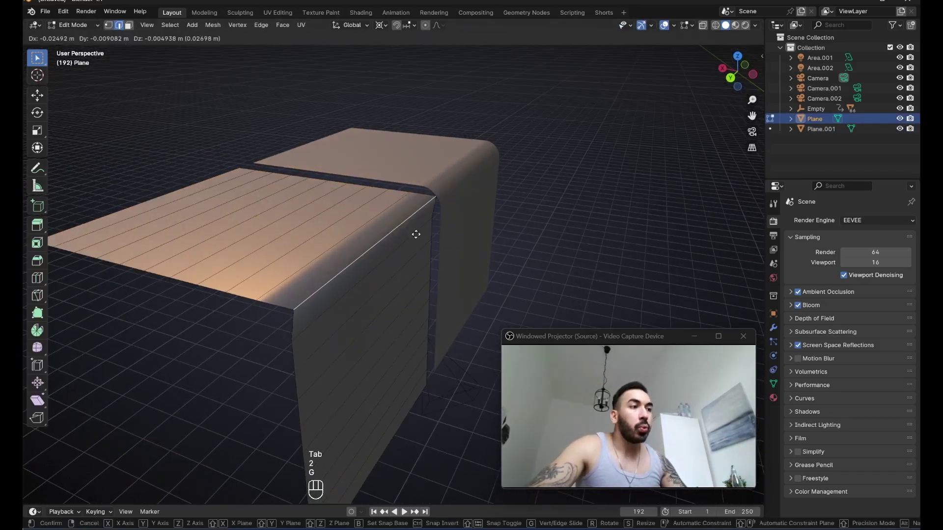
{"action": "right_click", "coordinate": [407, 229]}
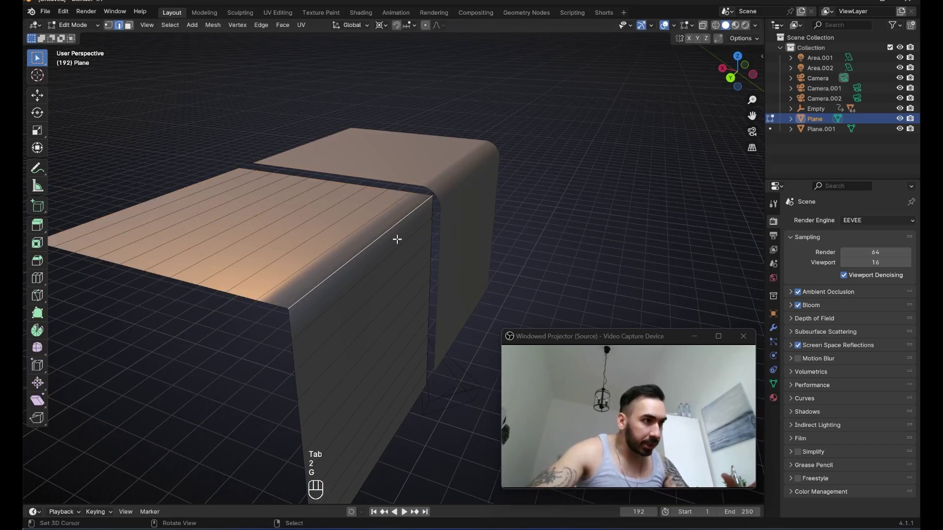
{"action": "middle_click_drag", "start_coordinate": [380, 252], "coordinate": [364, 250]}
{"action": "key", "text": "Tab"}
{"action": "key", "text": "Tab"}
{"action": "key", "text": "g"}
{"action": "right_click", "coordinate": [402, 227]}
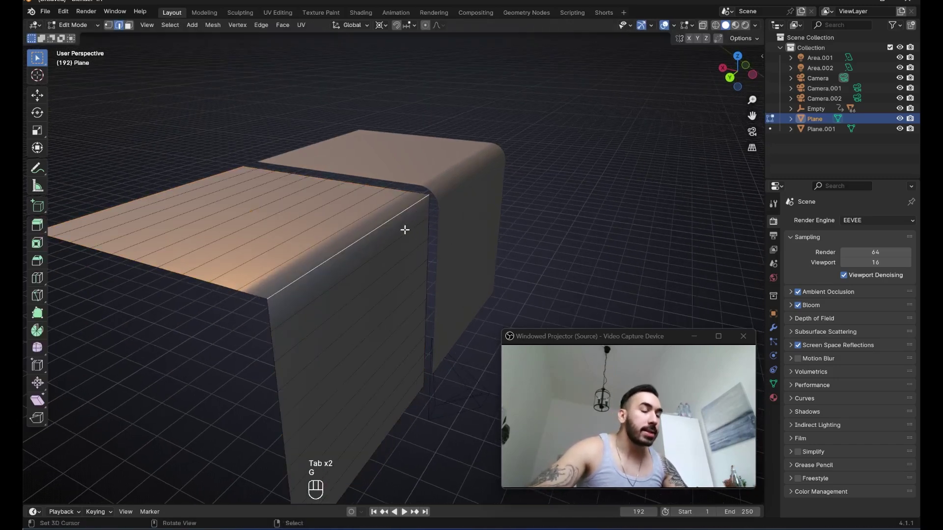
{"action": "mouse_move", "coordinate": [404, 230]}
{"action": "middle_mouse_down"}
{"action": "mouse_move", "coordinate": [419, 231]}
{"action": "mouse_move", "coordinate": [374, 235]}
{"action": "mouse_move", "coordinate": [419, 268]}
{"action": "mouse_move", "coordinate": [390, 234]}
{"action": "middle_mouse_up"}
{"action": "key", "text": "Tab"}
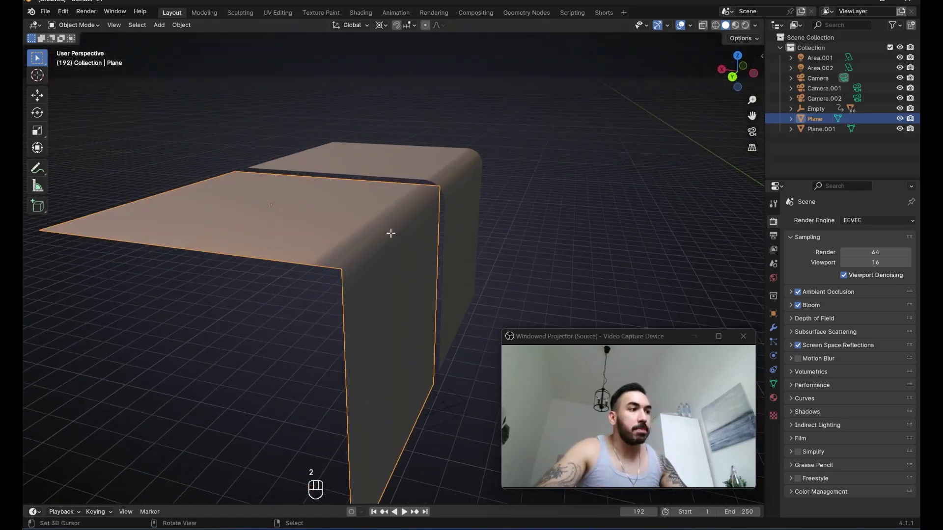
- Edge-slide the loop nearest the fold on the Plane sheet's top surface to test its effect on the shading
{"action": "key", "text": "Tab"}
{"action": "key", "text": "2"}
{"action": "key", "text": "g"}
{"action": "left_click", "coordinate": [363, 232]}
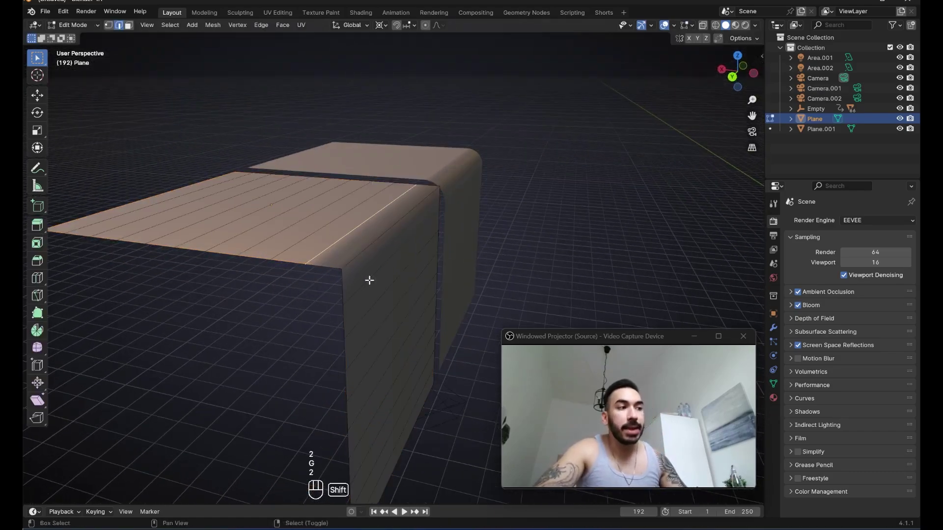
{"action": "middle_click_drag", "start_coordinate": [349, 248], "coordinate": [442, 244]}
{"action": "key", "text": "g"}
{"action": "key", "text": "g"}
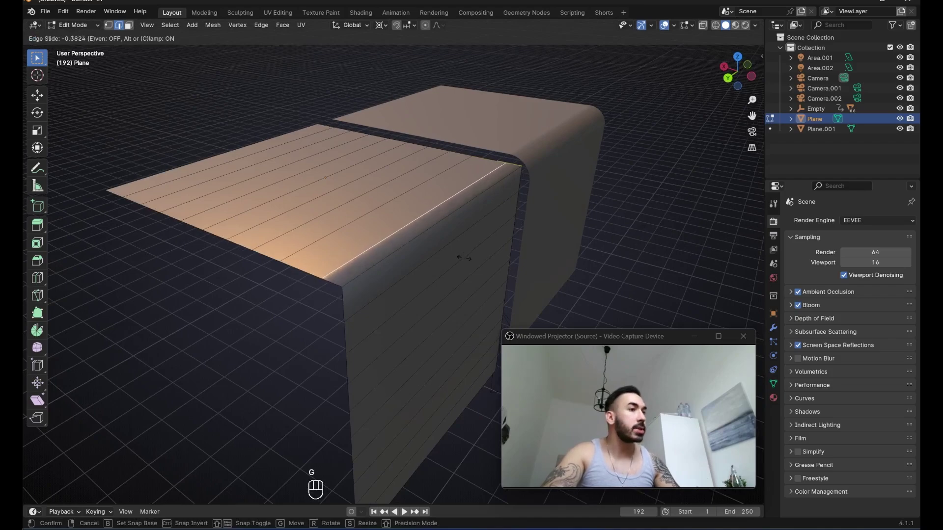
{"action": "left_click", "coordinate": [431, 249]}
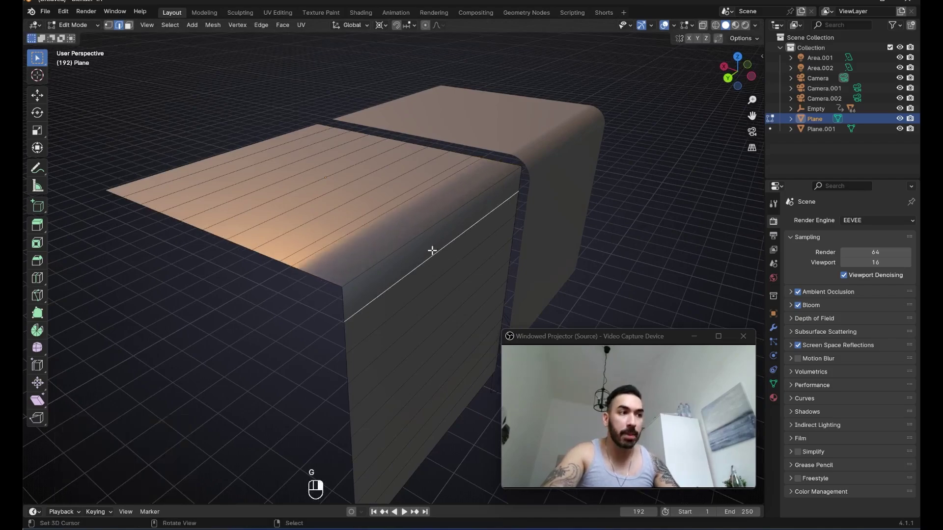
- Edge-slide the loop just below the fold on the Plane sheet's vertical side, adjusting its distance to the fold
{"action": "middle_click_drag", "start_coordinate": [431, 248], "coordinate": [357, 255]}
{"action": "key", "text": "g"}
{"action": "key", "text": "g"}
{"action": "left_click", "coordinate": [449, 223]}
{"action": "key", "text": "g"}
{"action": "key", "text": "g"}
{"action": "left_click", "coordinate": [379, 210]}
{"action": "key", "text": "g"}
{"action": "key", "text": "g"}
{"action": "left_click", "coordinate": [432, 221]}
- Select another edge loop beside the Plane sheet's fold, slide it to tighten the shading and return to Object Mode
{"action": "key", "text": "Tab"}
{"action": "key", "text": "Tab"}
{"action": "right_click", "coordinate": [351, 222]}
{"action": "key", "text": "g"}
{"action": "key", "text": "g"}
{"action": "left_click", "coordinate": [507, 237]}
{"action": "key", "text": "Tab"}
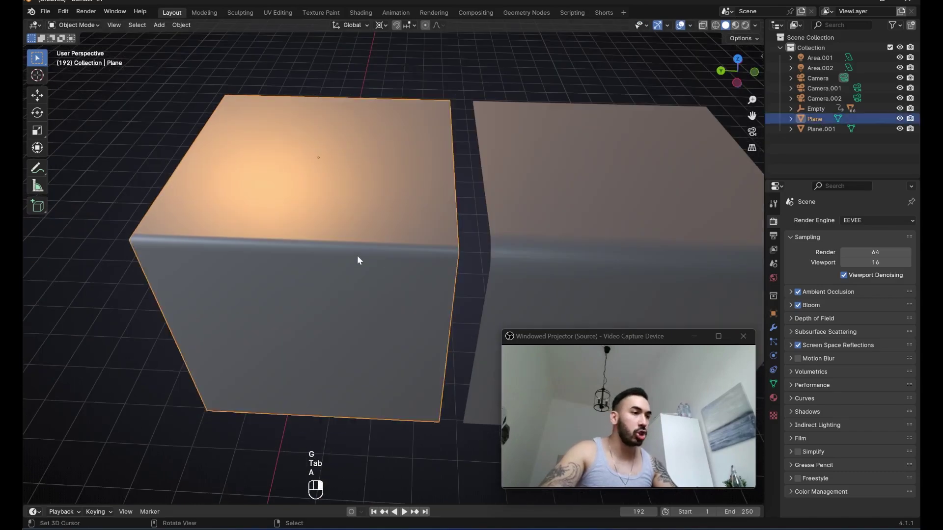
- Compare the Plane sheet's tightened fold with Plane.001's bevelled fold from the front and the sides
{"action": "scroll", "coordinate": [373, 251], "scroll_direction": "down", "scroll_amount": 5}
{"action": "middle_click_drag", "start_coordinate": [575, 176], "coordinate": [347, 237]}
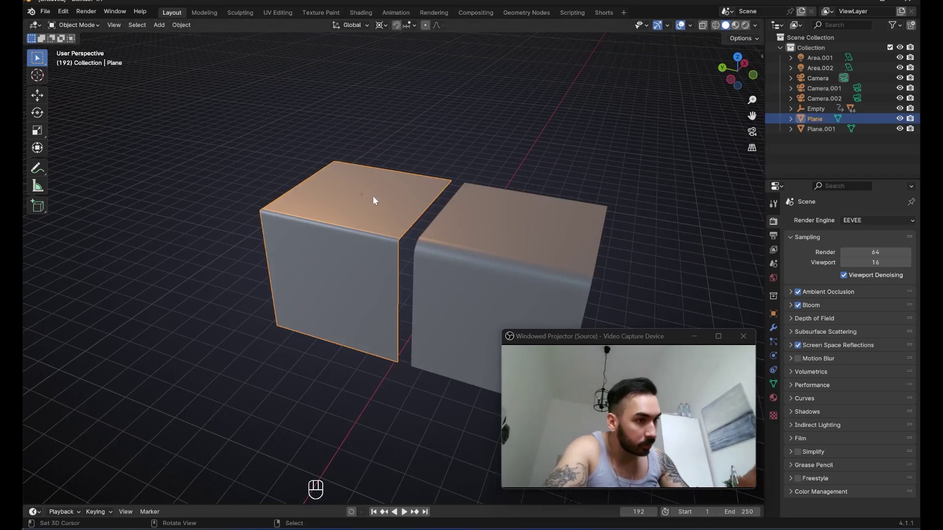
{"action": "key", "text": "KP_4"}
{"action": "key", "text": "KP_4"}
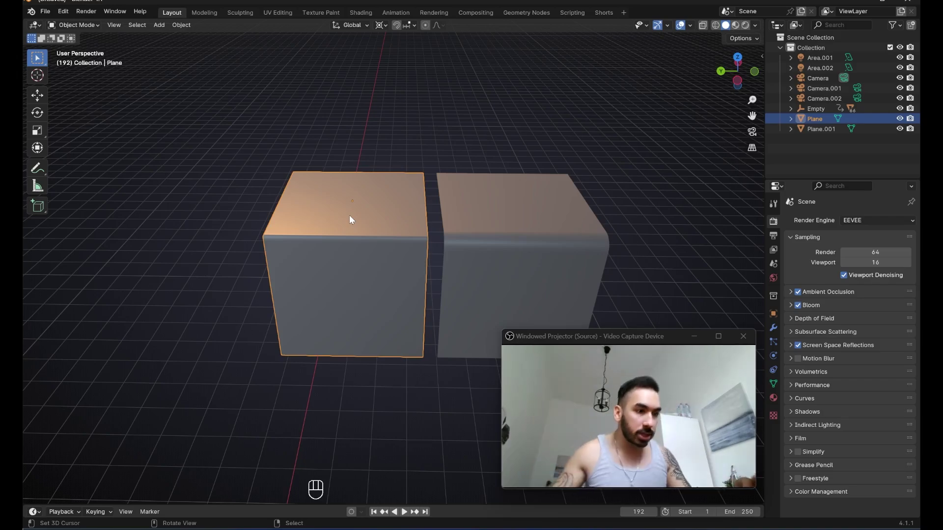
{"action": "key", "text": "Tab"}
{"action": "key", "text": "Tab"}
{"action": "mouse_move", "coordinate": [349, 220]}
{"action": "middle_mouse_down"}
{"action": "mouse_move", "coordinate": [447, 227]}
{"action": "mouse_move", "coordinate": [435, 231]}
{"action": "mouse_move", "coordinate": [455, 246]}
{"action": "mouse_move", "coordinate": [411, 196]}
{"action": "mouse_move", "coordinate": [452, 212]}
{"action": "mouse_move", "coordinate": [445, 210]}
{"action": "middle_mouse_up"}
- Edge-slide the top surface's loop beside the Plane sheet's fold in Edit Mode
{"action": "key", "text": "Tab"}
{"action": "scroll", "coordinate": [435, 231], "scroll_direction": "up", "scroll_amount": 3}
{"action": "key", "text": "2"}
{"action": "key", "text": "g"}
{"action": "key", "text": "g"}
{"action": "left_click", "coordinate": [440, 231]}
{"action": "left_click", "coordinate": [427, 210]}
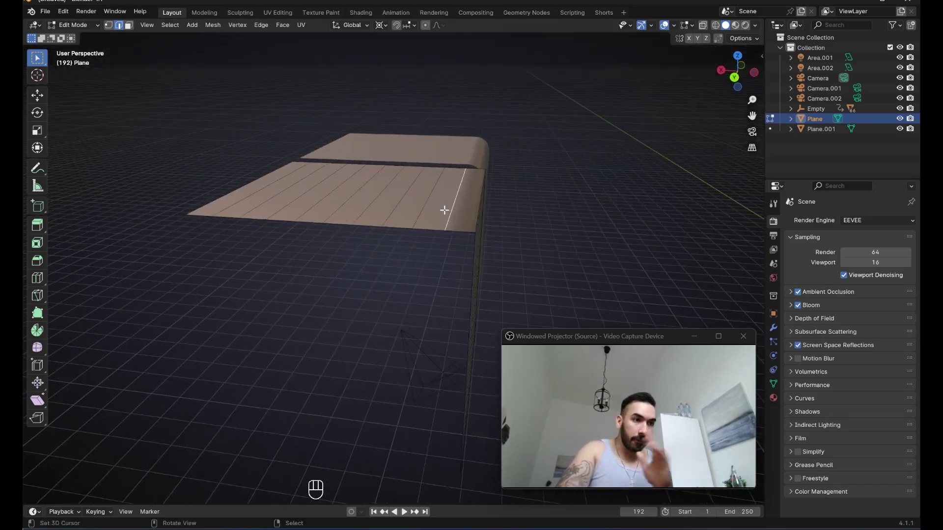
- Switch to paint.net and examine the lower corner diagram's short red curve and its white points
{"action": "left_click", "coordinate": [189, 505]}
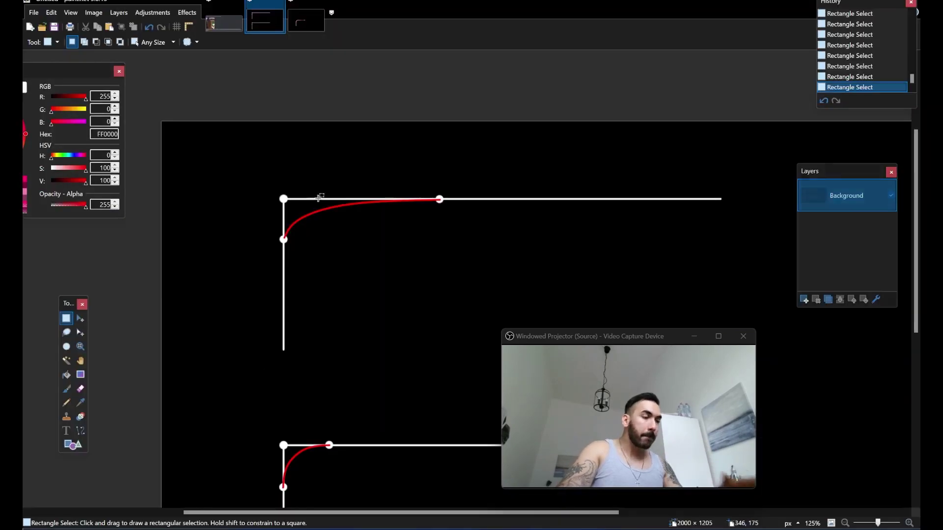
{"action": "left_click_drag", "start_coordinate": [305, 349], "coordinate": [371, 421]}
{"action": "left_click", "coordinate": [296, 358]}
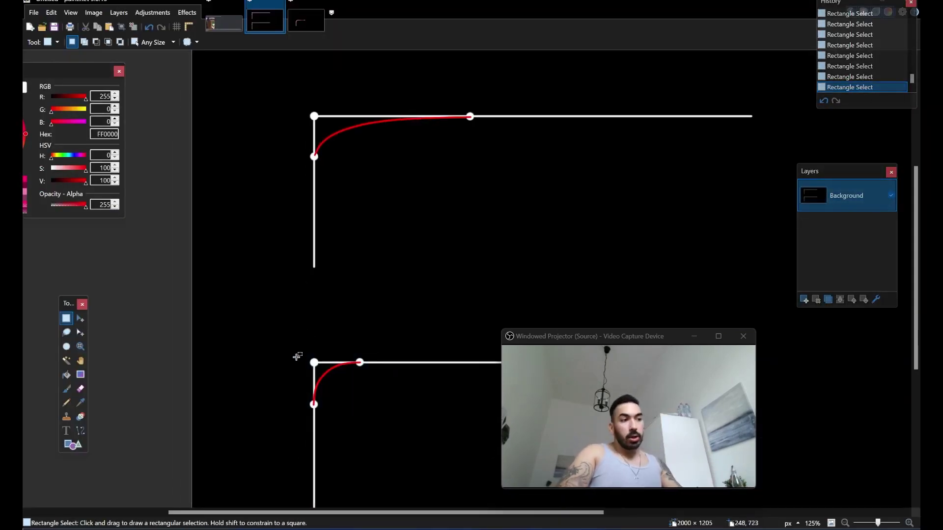
{"action": "left_click_drag", "start_coordinate": [279, 348], "coordinate": [369, 414]}
{"action": "left_click", "coordinate": [313, 361]}
{"action": "middle_click_drag", "start_coordinate": [311, 362], "coordinate": [297, 351]}
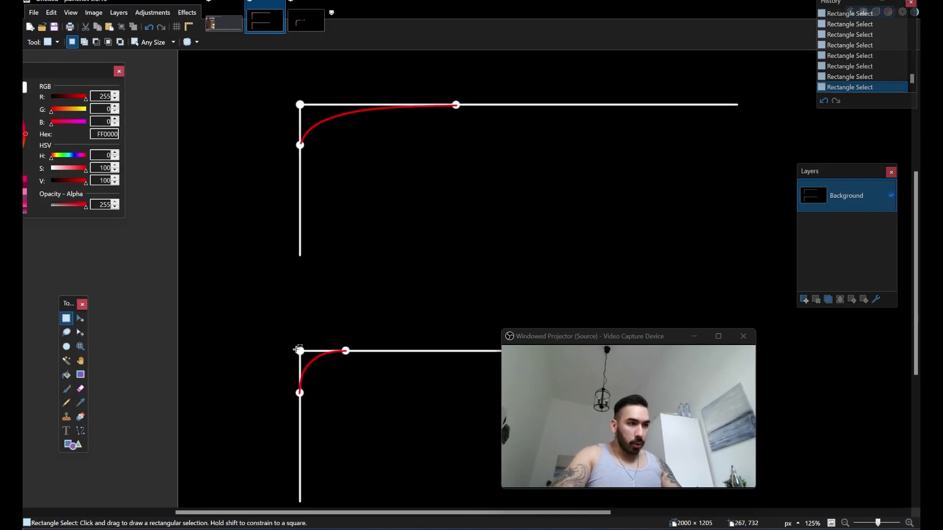
{"action": "mouse_move", "coordinate": [287, 346]}
{"action": "left_mouse_down"}
{"action": "mouse_move", "coordinate": [309, 360]}
{"action": "mouse_move", "coordinate": [361, 363]}
{"action": "left_mouse_up"}
{"action": "left_click", "coordinate": [308, 359]}
{"action": "left_click_drag", "start_coordinate": [286, 385], "coordinate": [320, 406]}
{"action": "left_click", "coordinate": [321, 407]}
{"action": "middle_click_drag", "start_coordinate": [322, 407], "coordinate": [341, 357]}
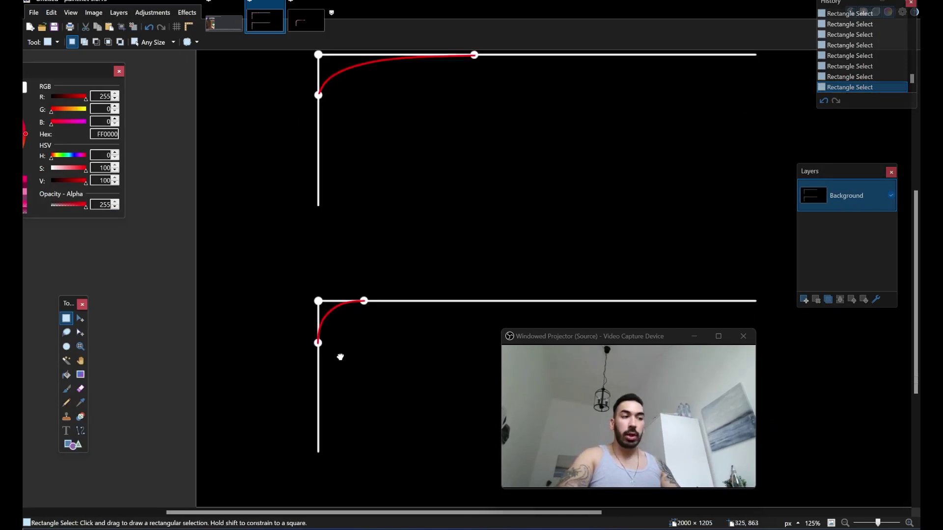
- Compare the lower diagram's short curve with the upper diagram's long, uneven curve at 200% zoom
{"action": "scroll", "coordinate": [320, 318], "scroll_direction": "up", "scroll_amount": 3, "text": "ctrl"}
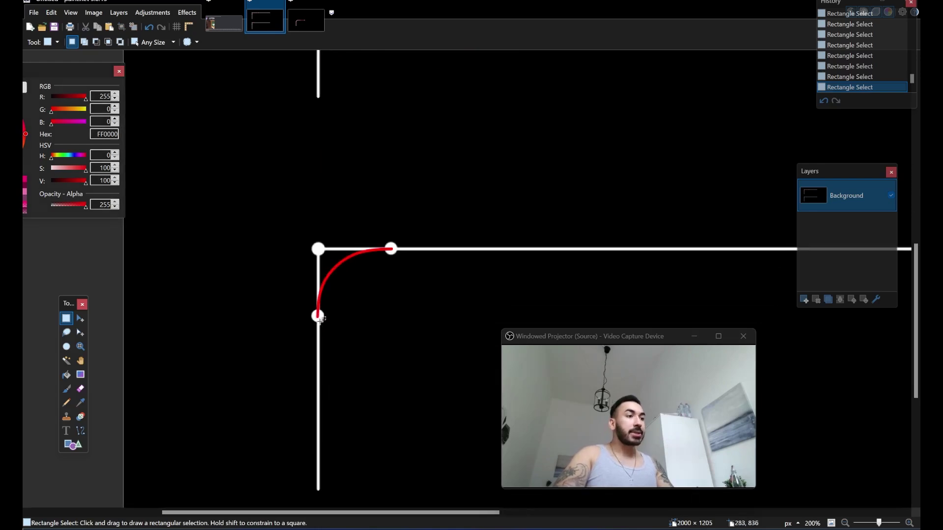
{"action": "scroll", "coordinate": [335, 280], "scroll_direction": "up", "scroll_amount": 1}
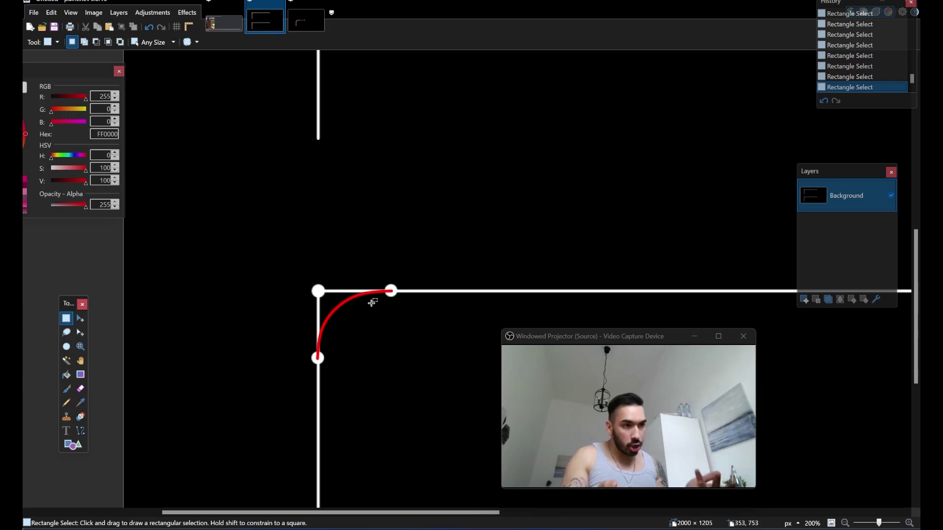
{"action": "scroll", "coordinate": [372, 248], "scroll_direction": "up", "scroll_amount": 6}
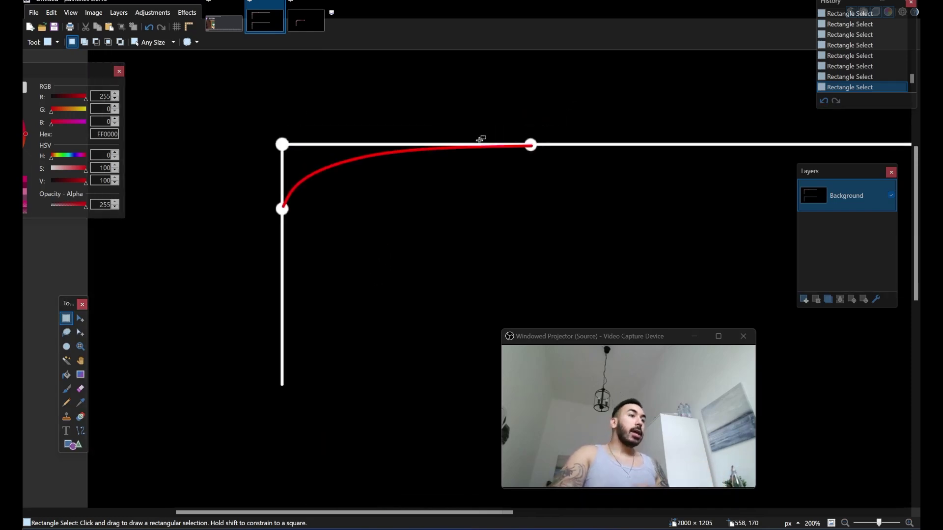
{"action": "mouse_move", "coordinate": [381, 253]}
{"action": "middle_mouse_down"}
{"action": "mouse_move", "coordinate": [358, 263]}
{"action": "mouse_move", "coordinate": [403, 233]}
{"action": "middle_mouse_up"}
- Switch to Blender and edge-slide the Plane sheet's top loop beside the fold by a factor of 0.190, then adjust it again
{"action": "left_click", "coordinate": [134, 528]}
{"action": "key", "text": "2"}
{"action": "key", "text": "g"}
{"action": "key", "text": "g"}
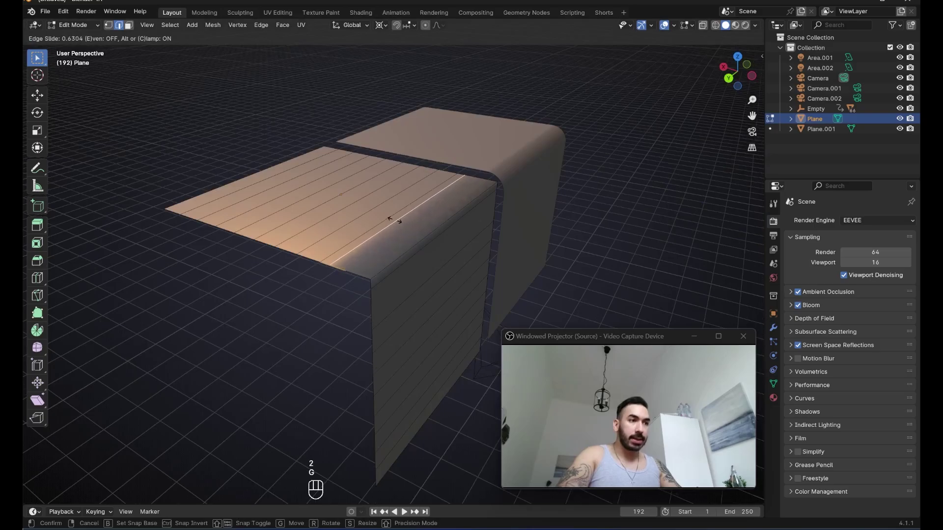
{"action": "left_click", "coordinate": [406, 223]}
{"action": "left_click", "coordinate": [125, 528]}
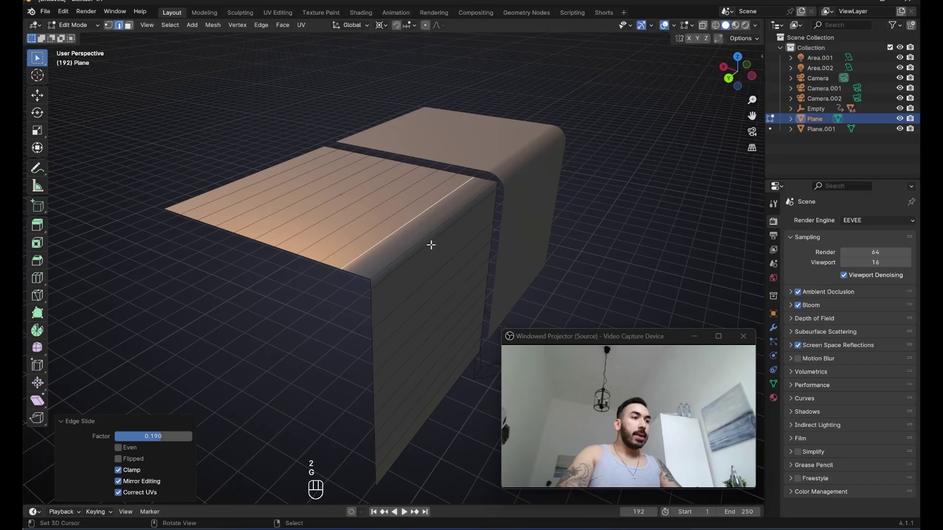
{"action": "key", "text": "g"}
{"action": "key", "text": "g"}
{"action": "mouse_move", "coordinate": [430, 246]}
{"action": "middle_mouse_down"}
{"action": "mouse_move", "coordinate": [446, 238]}
{"action": "mouse_move", "coordinate": [395, 240]}
{"action": "middle_mouse_up"}
{"action": "left_click", "coordinate": [443, 239]}
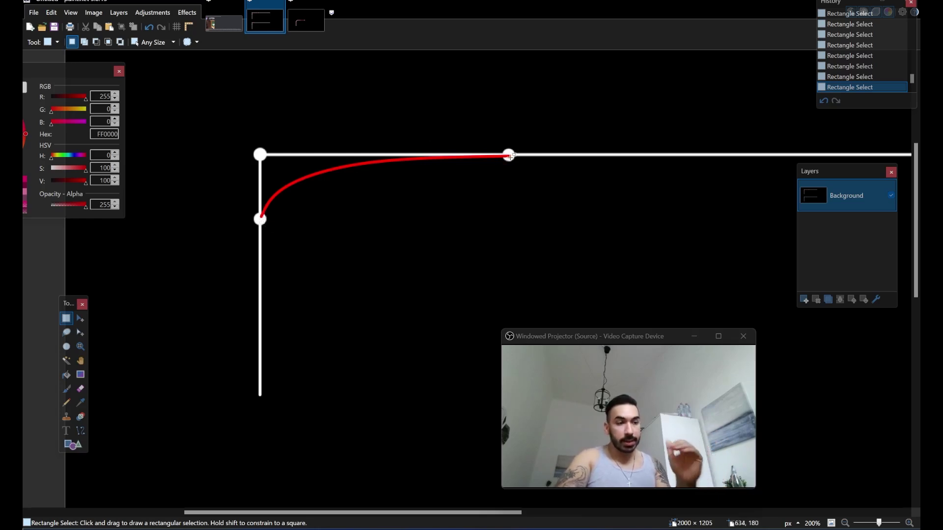
- Examine the upper diagram's long curve in paint.net and switch back to Blender
{"action": "middle_click_drag", "start_coordinate": [502, 165], "coordinate": [426, 183]}
{"action": "scroll", "coordinate": [436, 122], "scroll_direction": "down", "scroll_amount": 2, "text": "ctrl"}
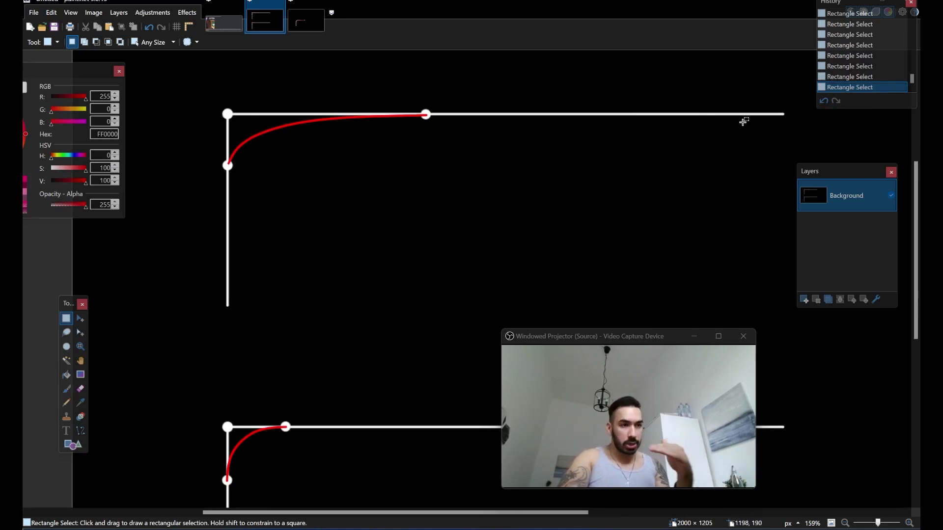
{"action": "key", "text": "alt+Tab"}
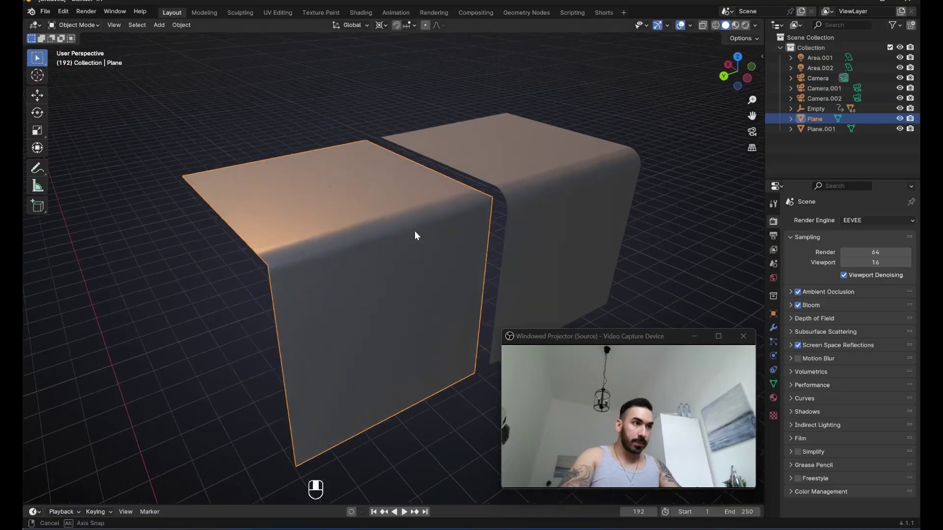
- Dissolve all inner edge loops across the Plane sheet's top surface, keeping the fold edge
{"action": "key", "text": "Tab"}
{"action": "key", "text": "2"}
{"action": "left_click", "coordinate": [329, 236], "text": "shift"}
{"action": "middle_click_drag", "start_coordinate": [328, 236], "coordinate": [386, 241]}
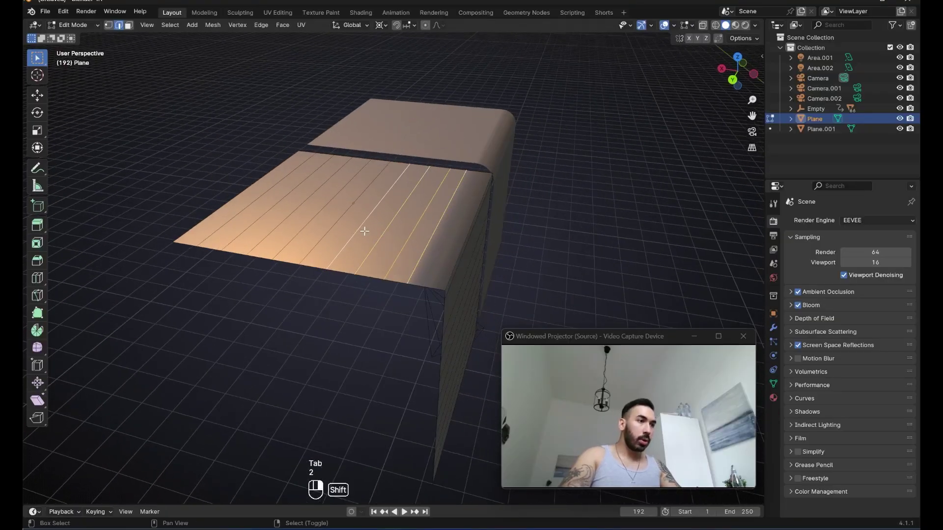
{"action": "key", "text": "x"}
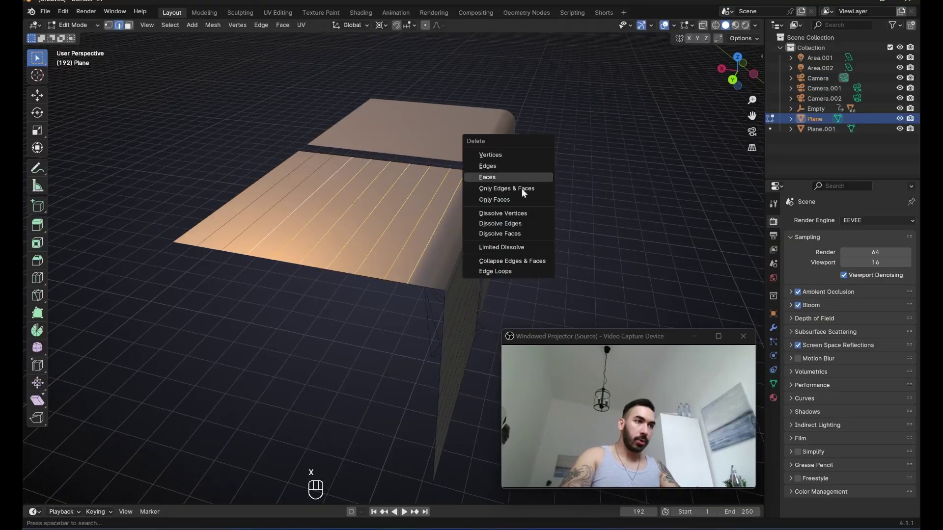
{"action": "left_click", "coordinate": [517, 224]}
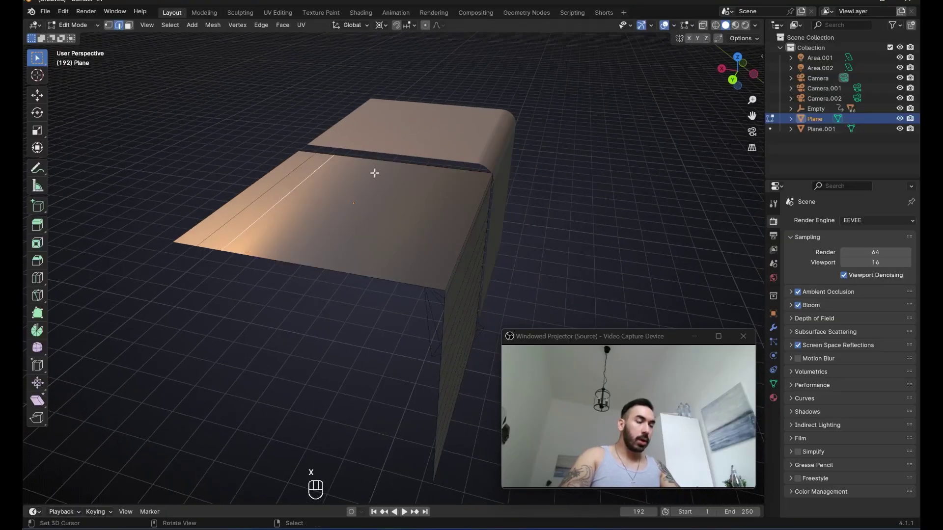
{"action": "right_click", "coordinate": [297, 169], "text": "shift"}
{"action": "key", "text": "x"}
{"action": "left_click", "coordinate": [437, 172]}
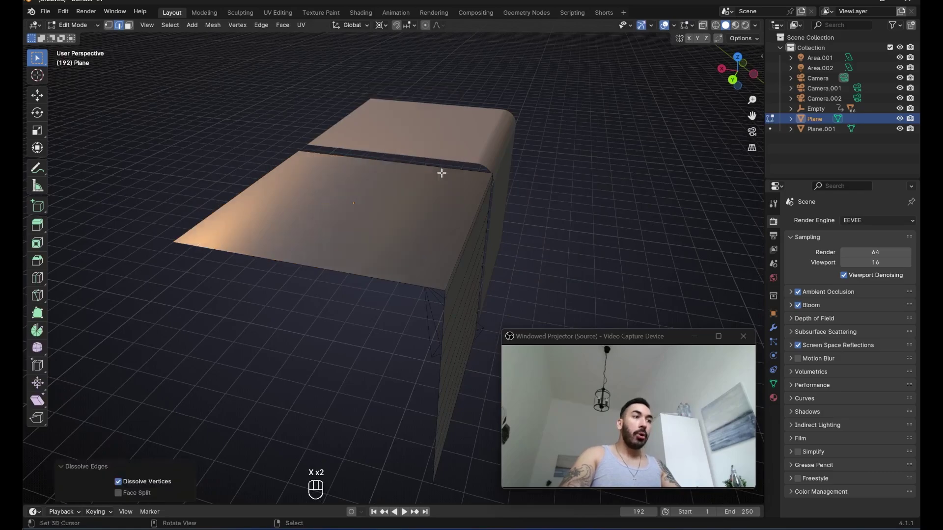
- Add one loop cut across the Plane sheet's top surface, parallel to the fold and slid towards it with factor 0.615
{"action": "middle_click_drag", "start_coordinate": [442, 173], "coordinate": [420, 166]}
{"action": "key", "text": "2"}
{"action": "right_click", "coordinate": [435, 227]}
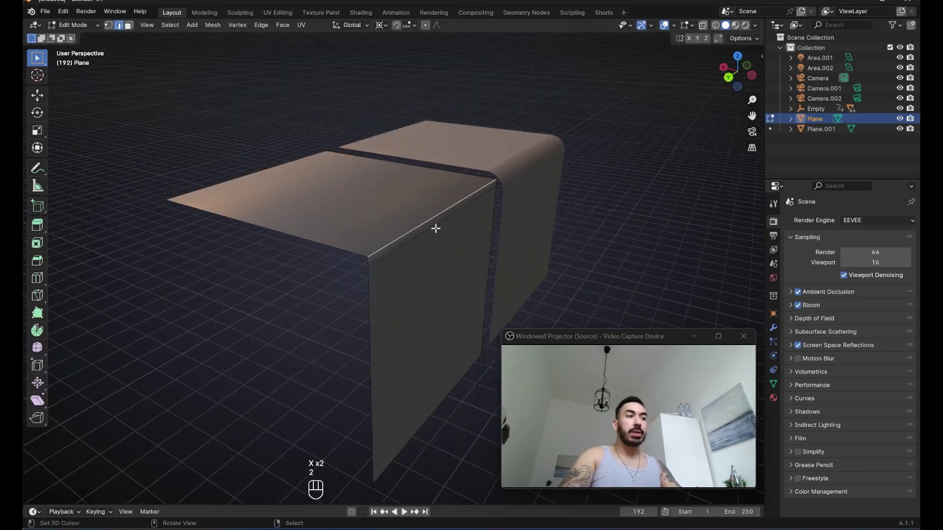
{"action": "key", "text": "Tab"}
{"action": "middle_click_drag", "start_coordinate": [372, 205], "coordinate": [434, 188]}
{"action": "key", "text": "Tab"}
{"action": "key", "text": "ctrl+r"}
{"action": "key", "text": "ctrl+r"}
{"action": "left_click", "coordinate": [432, 192]}
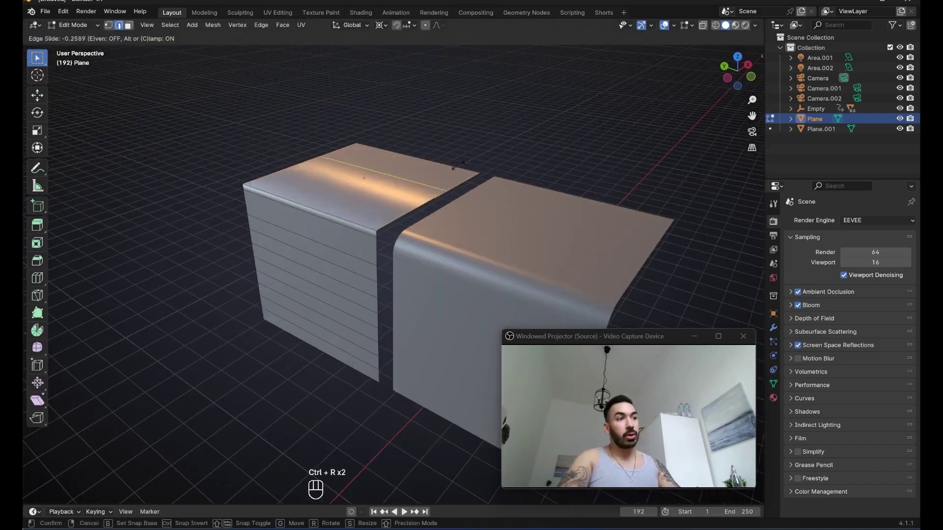
{"action": "left_click", "coordinate": [421, 196]}
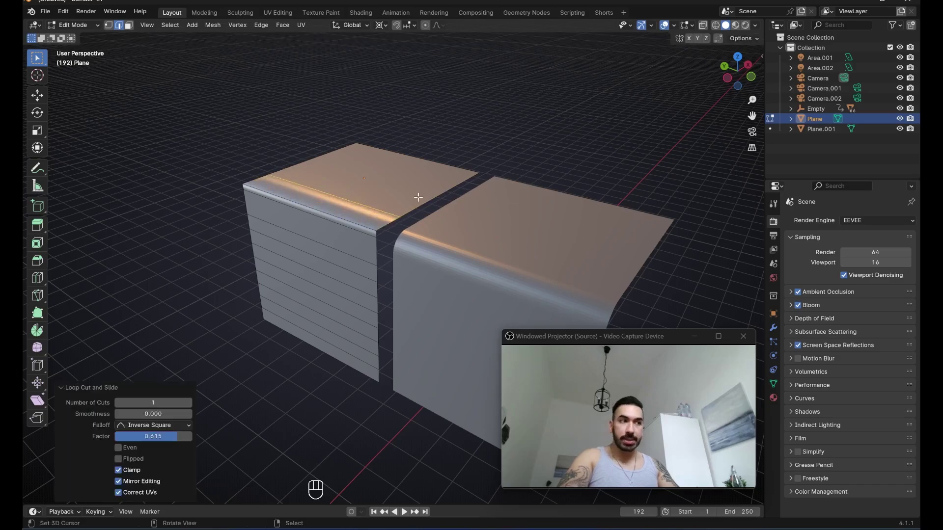
- Edge-slide the new top loop towards the Plane sheet's fold by a factor of 0.759 and fine-tune its position
{"action": "key", "text": "Tab"}
{"action": "middle_click_drag", "start_coordinate": [421, 195], "coordinate": [402, 259]}
{"action": "key", "text": "Tab"}
{"action": "key", "text": "g"}
{"action": "key", "text": "g"}
{"action": "left_click", "coordinate": [596, 255]}
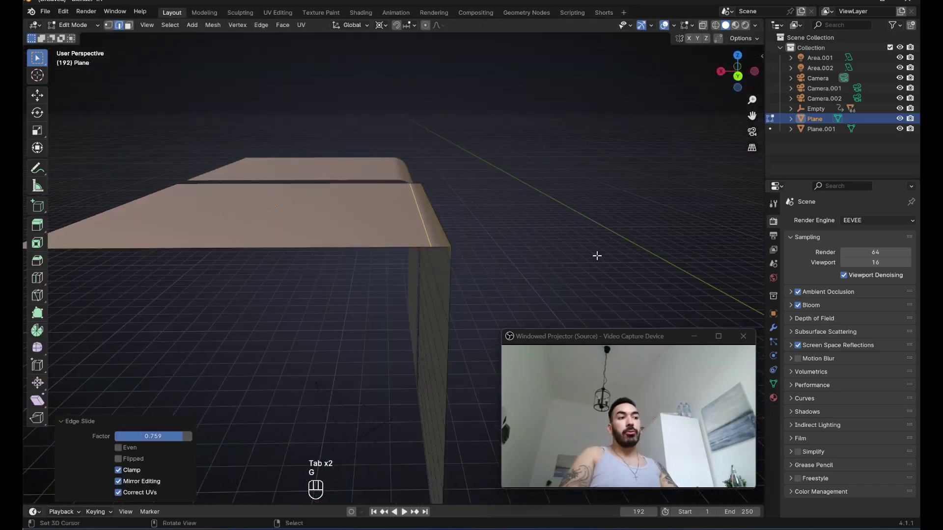
{"action": "middle_click_drag", "start_coordinate": [596, 254], "coordinate": [395, 220]}
{"action": "key", "text": "g"}
{"action": "key", "text": "g"}
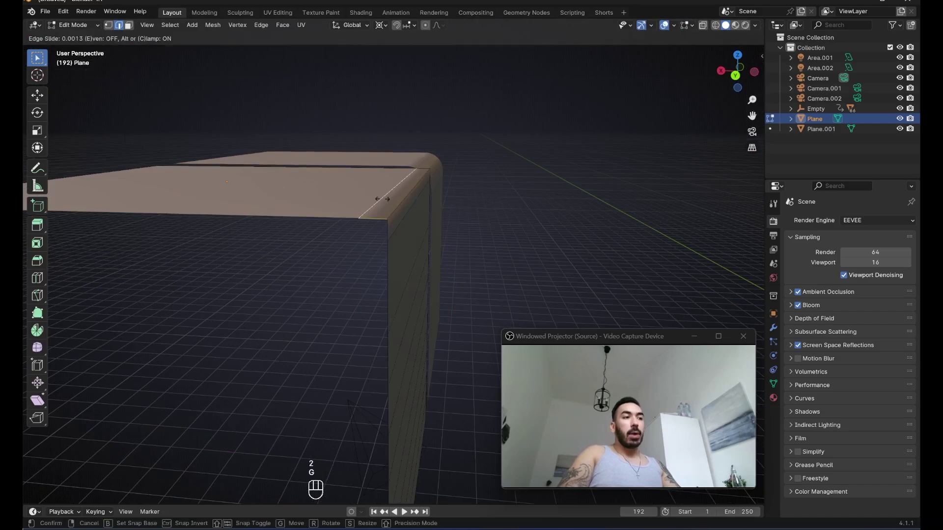
{"action": "left_click", "coordinate": [418, 203]}
- Shrink the Plane sheet's fold edge inward along its normals by about 0.018 m and fine-tune the offset
{"action": "key", "text": "2"}
{"action": "left_click", "coordinate": [398, 206]}
{"action": "scroll", "coordinate": [442, 209], "scroll_direction": "up", "scroll_amount": 3}
{"action": "middle_click_drag", "start_coordinate": [491, 225], "coordinate": [506, 216]}
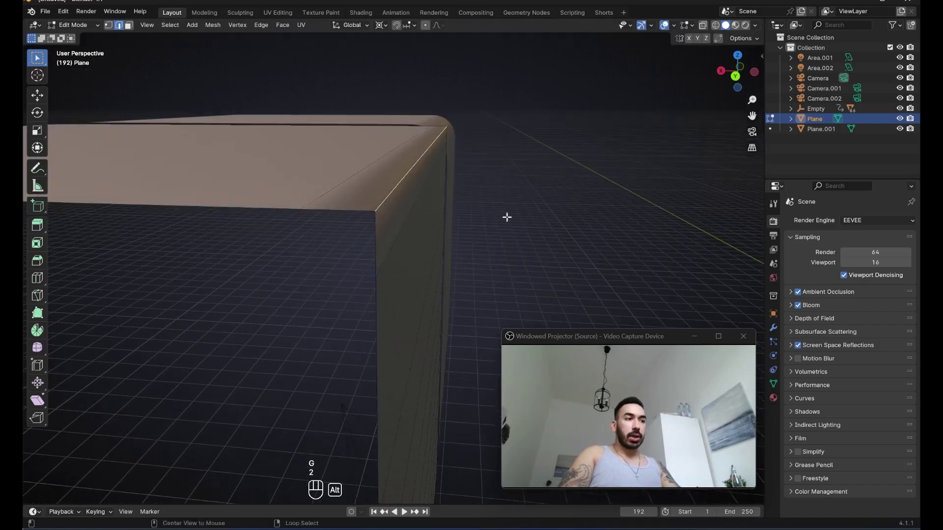
{"action": "key", "text": "alt+s"}
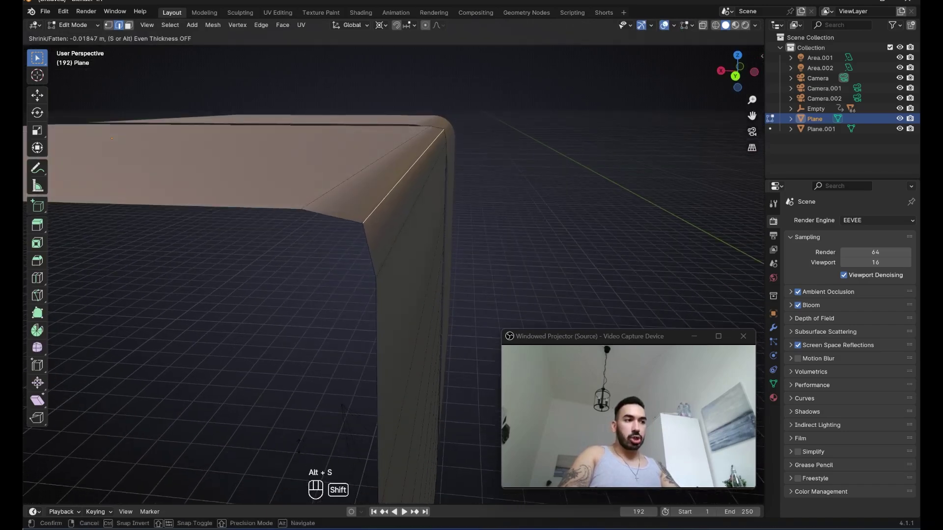
{"action": "left_click", "coordinate": [455, 203]}
{"action": "key", "text": "Tab"}
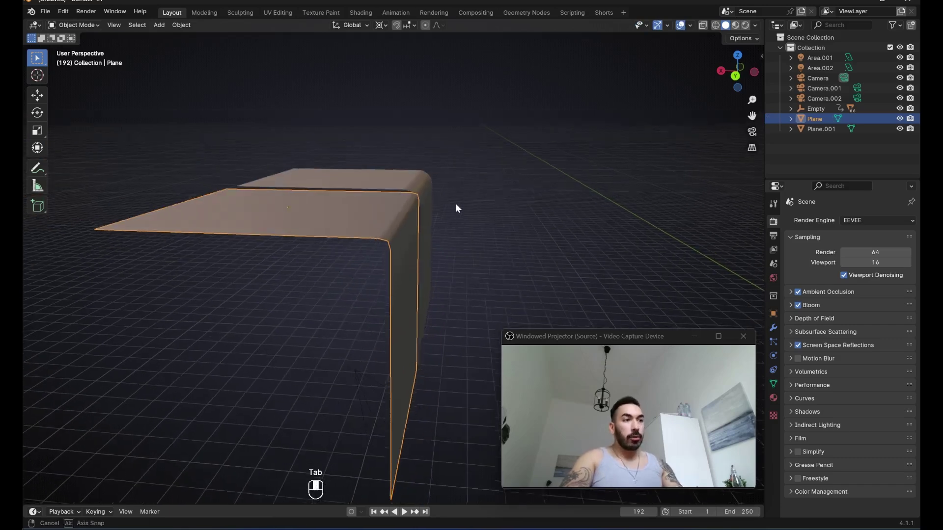
{"action": "key", "text": "Tab"}
{"action": "key", "text": "alt+s"}
{"action": "left_click", "coordinate": [447, 218]}
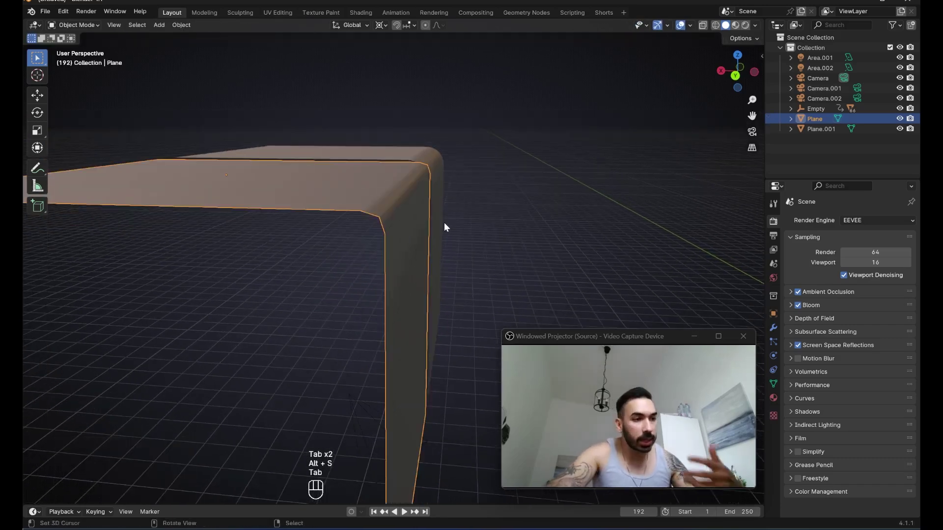
- Check the Plane sheet's fold shading and select the supporting edge on the top surface beside the fold
{"action": "key", "text": "Tab"}
{"action": "middle_click_drag", "start_coordinate": [455, 222], "coordinate": [415, 203]}
{"action": "key", "text": "Tab"}
{"action": "key", "text": "3"}
{"action": "left_click", "coordinate": [397, 224]}
{"action": "key", "text": "2"}
{"action": "left_click", "coordinate": [397, 223]}
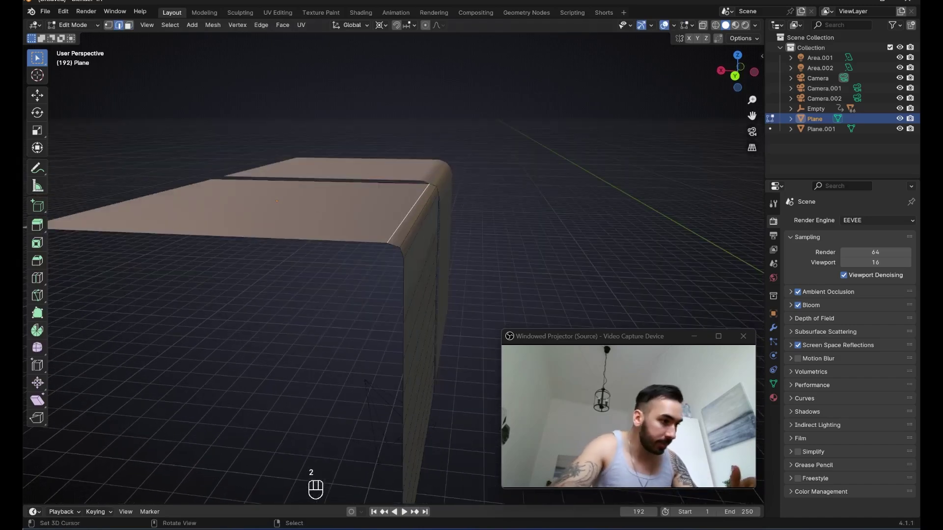
- Switch to paint.net and examine how the red curve follows the white corner points and the long straight segments
{"action": "left_click", "coordinate": [315, 486]}
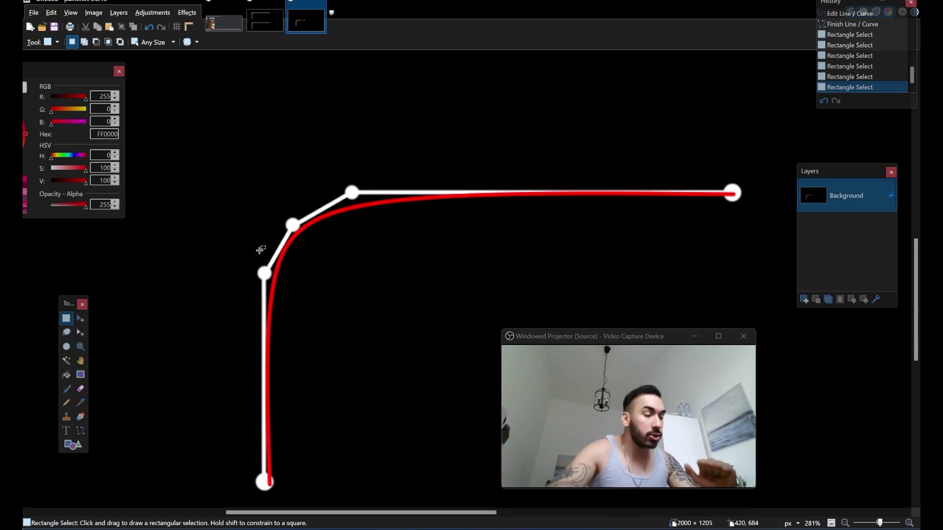
{"action": "middle_click_drag", "start_coordinate": [301, 251], "coordinate": [281, 261]}
{"action": "mouse_move", "coordinate": [321, 190]}
{"action": "left_mouse_down"}
{"action": "mouse_move", "coordinate": [352, 222]}
{"action": "mouse_move", "coordinate": [340, 210]}
{"action": "left_mouse_up"}
{"action": "left_click", "coordinate": [345, 215]}
{"action": "left_click", "coordinate": [342, 212]}
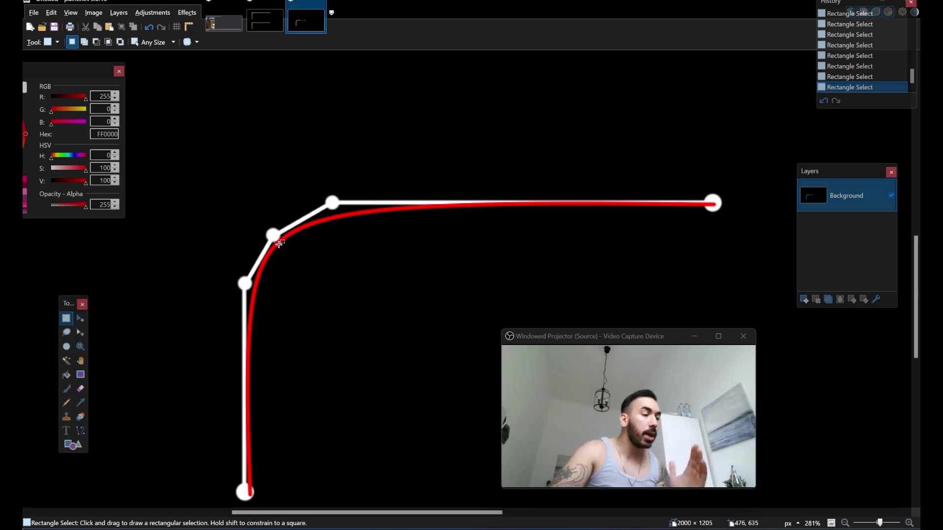
{"action": "scroll", "coordinate": [279, 244], "scroll_direction": "right", "scroll_amount": 1}
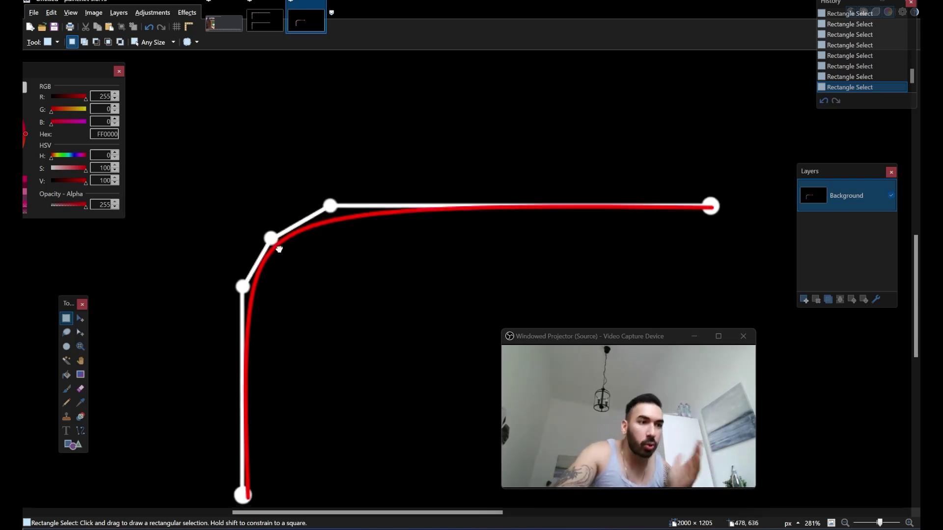
{"action": "scroll", "coordinate": [278, 261], "scroll_direction": "up", "scroll_amount": 1}
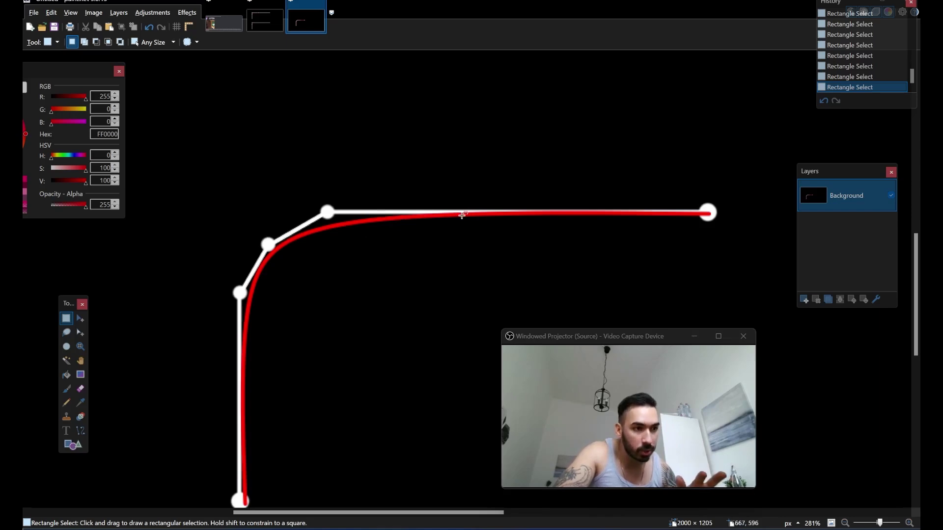
{"action": "scroll", "coordinate": [454, 214], "scroll_direction": "right", "scroll_amount": 1}
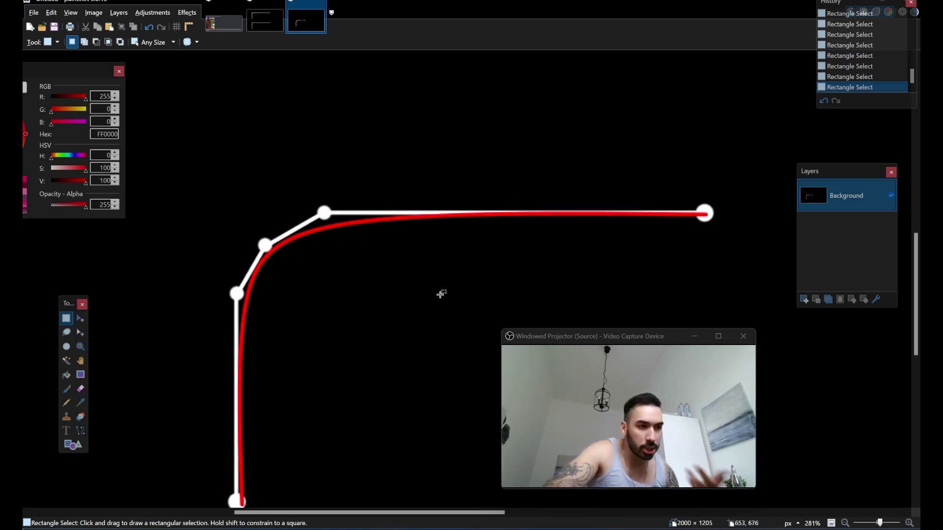
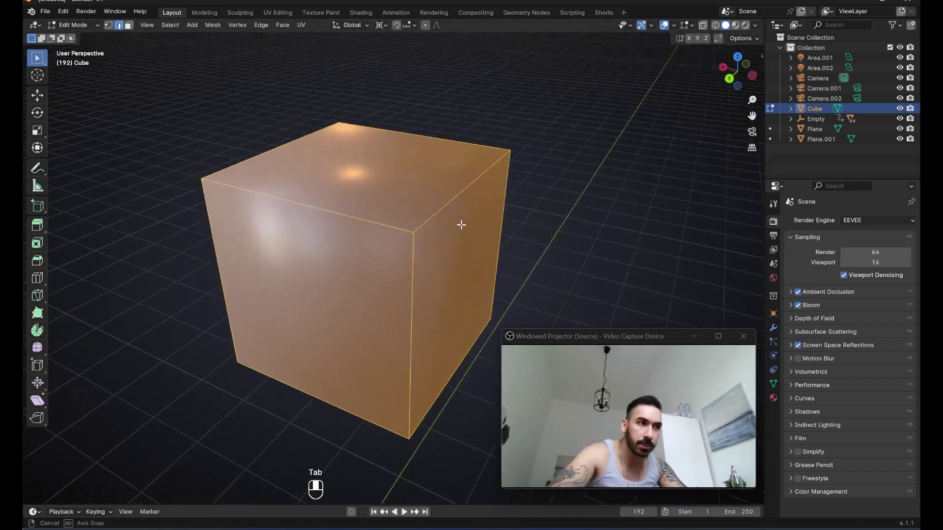
- Bevel all edges of Cube with 2 segments and a width of 0.111 m, and return to Object Mode
{"action": "key", "text": "ctrl+b"}
{"action": "scroll", "coordinate": [555, 248], "scroll_direction": "down", "scroll_amount": 2}
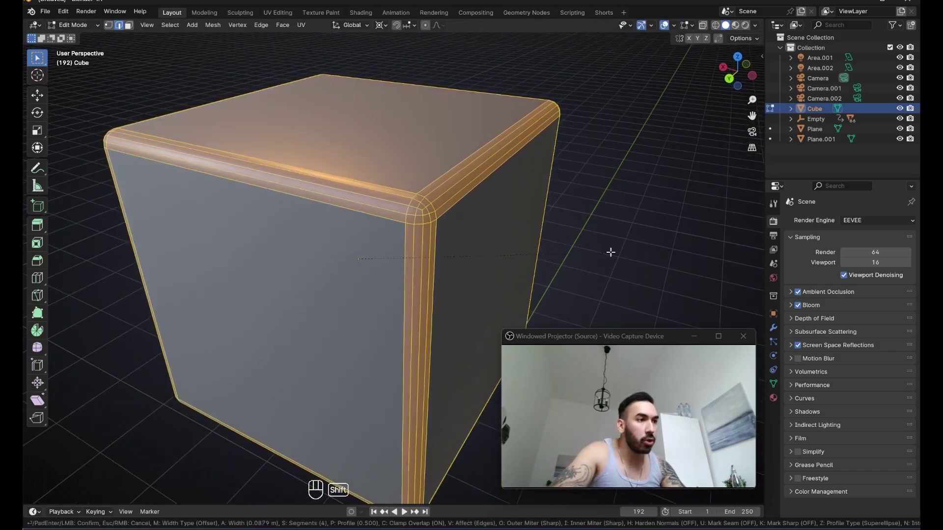
{"action": "scroll", "coordinate": [634, 256], "scroll_direction": "down", "scroll_amount": 2}
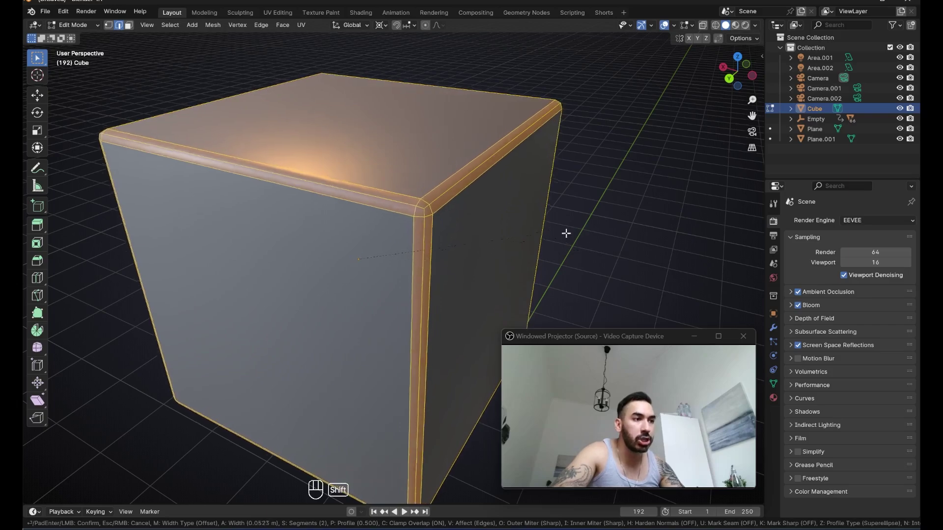
{"action": "left_click", "coordinate": [590, 259]}
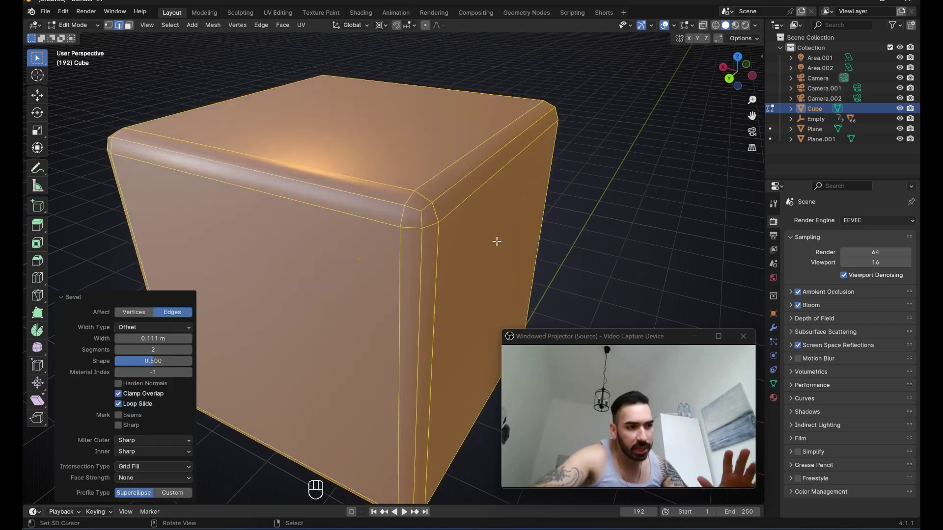
{"action": "mouse_move", "coordinate": [496, 241]}
{"action": "middle_mouse_down"}
{"action": "mouse_move", "coordinate": [490, 225]}
{"action": "mouse_move", "coordinate": [410, 246]}
{"action": "mouse_move", "coordinate": [436, 254]}
{"action": "mouse_move", "coordinate": [383, 261]}
{"action": "mouse_move", "coordinate": [423, 228]}
{"action": "mouse_move", "coordinate": [339, 259]}
{"action": "mouse_move", "coordinate": [374, 270]}
{"action": "mouse_move", "coordinate": [473, 264]}
{"action": "mouse_move", "coordinate": [490, 240]}
{"action": "middle_mouse_up"}
{"action": "key", "text": "Tab"}
- Snap the 3D cursor to the bevelled cube, add a second 2 m cube there and move it beside the first
{"action": "key", "text": "shift+s"}
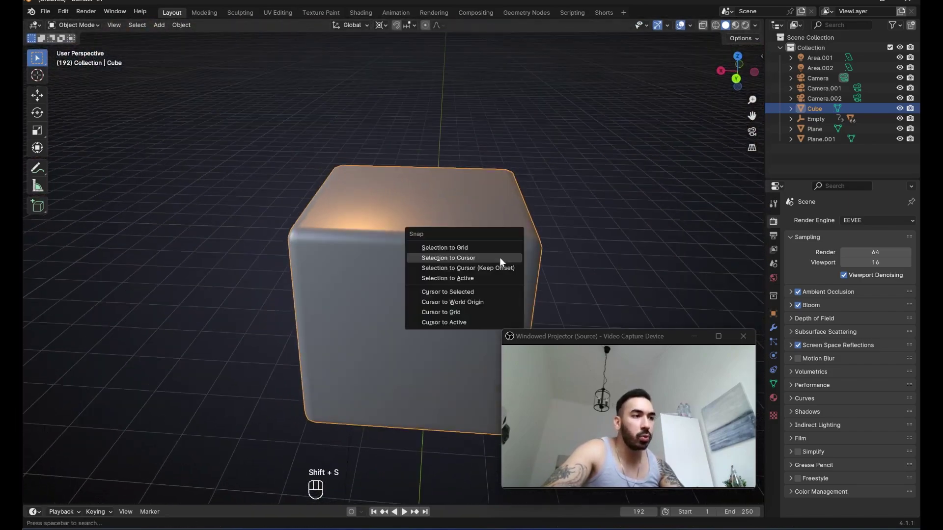
{"action": "left_click", "coordinate": [479, 291]}
{"action": "key", "text": "shift+a"}
{"action": "left_click", "coordinate": [515, 270]}
{"action": "key", "text": "g"}
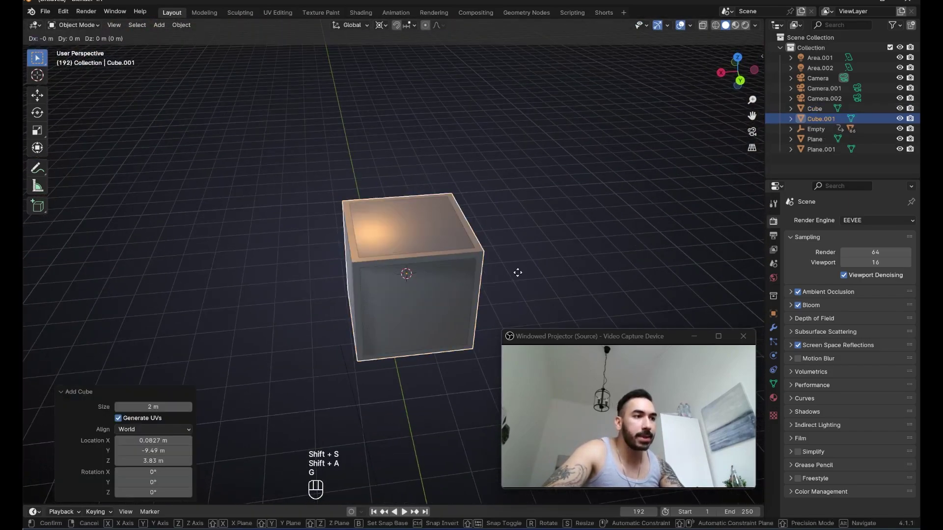
{"action": "left_click", "coordinate": [371, 277]}
- Bevel all edges of Cube.001 with 2 segments, width 0.0706 m and shape 1.000, and return to Object Mode
{"action": "scroll", "coordinate": [446, 259], "scroll_direction": "up", "scroll_amount": 3}
{"action": "key", "text": "Tab"}
{"action": "key", "text": "ctrl+b"}
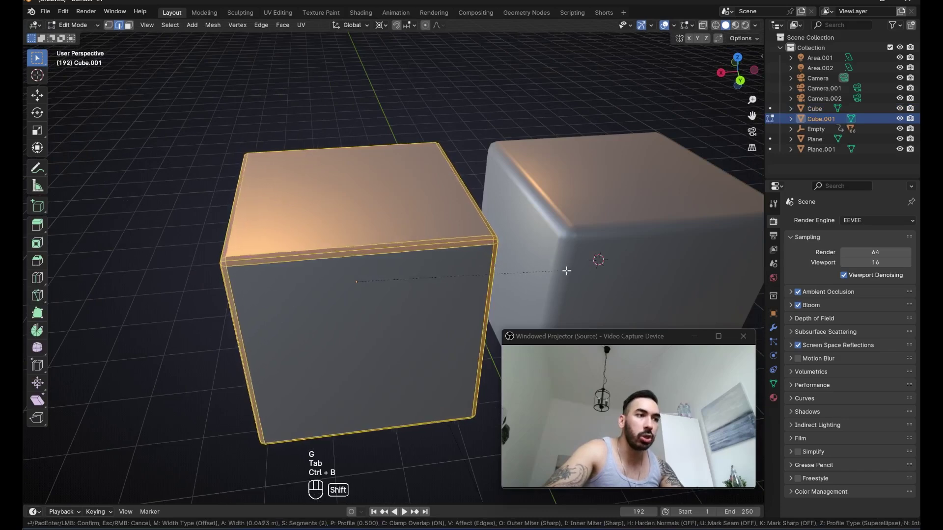
{"action": "left_click", "coordinate": [587, 274]}
{"action": "left_click_drag", "start_coordinate": [163, 366], "coordinate": [189, 365]}
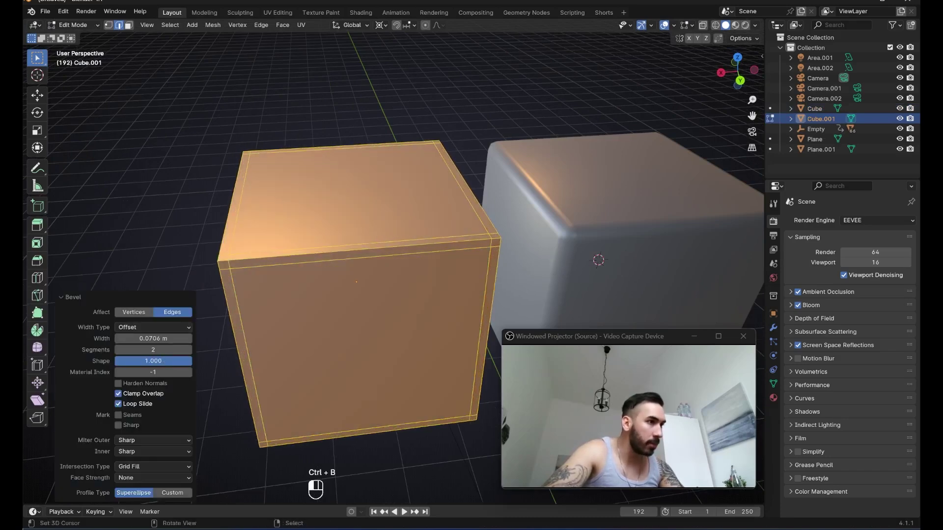
{"action": "key", "text": "Tab"}
- Shade Cube.001 smooth with Keep Sharp Edges turned off
{"action": "left_click", "coordinate": [181, 25]}
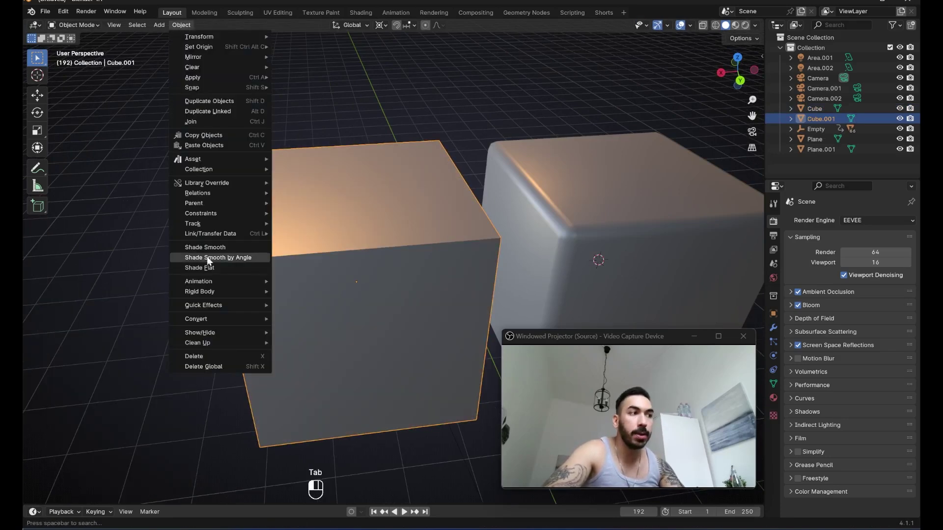
{"action": "left_click", "coordinate": [207, 257]}
{"action": "left_click", "coordinate": [182, 25]}
{"action": "left_click", "coordinate": [204, 247]}
{"action": "scroll", "coordinate": [311, 239], "scroll_direction": "down", "scroll_amount": 3}
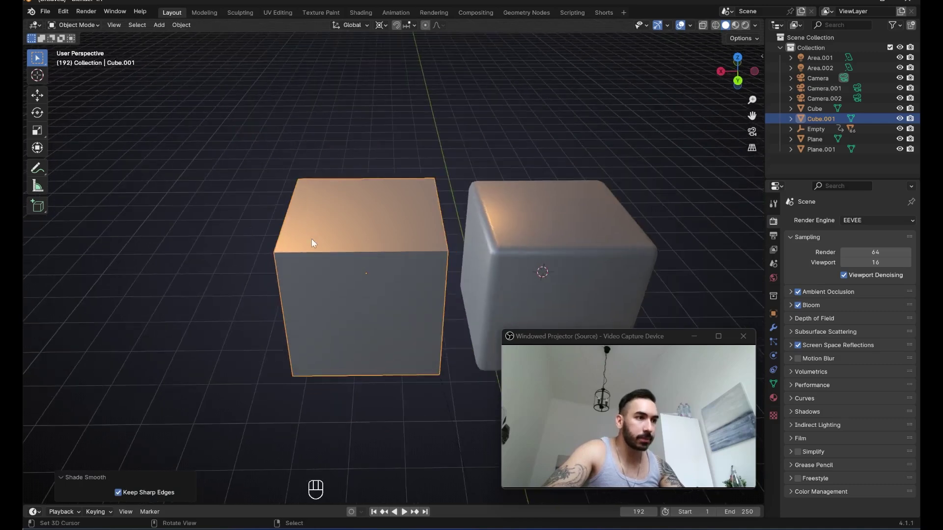
{"action": "left_click", "coordinate": [186, 24]}
{"action": "left_click", "coordinate": [199, 247]}
{"action": "middle_click_drag", "start_coordinate": [305, 238], "coordinate": [225, 241], "text": "shift"}
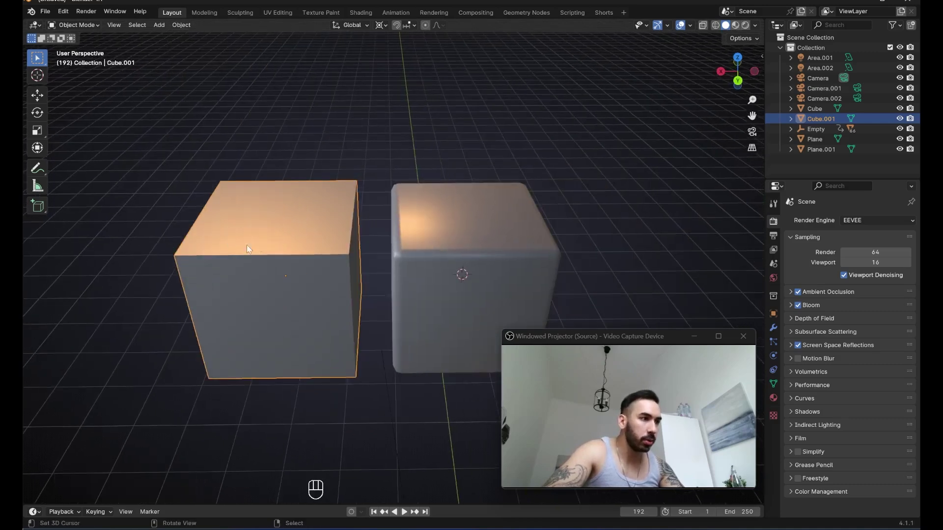
{"action": "left_click", "coordinate": [181, 25]}
{"action": "left_click", "coordinate": [213, 248]}
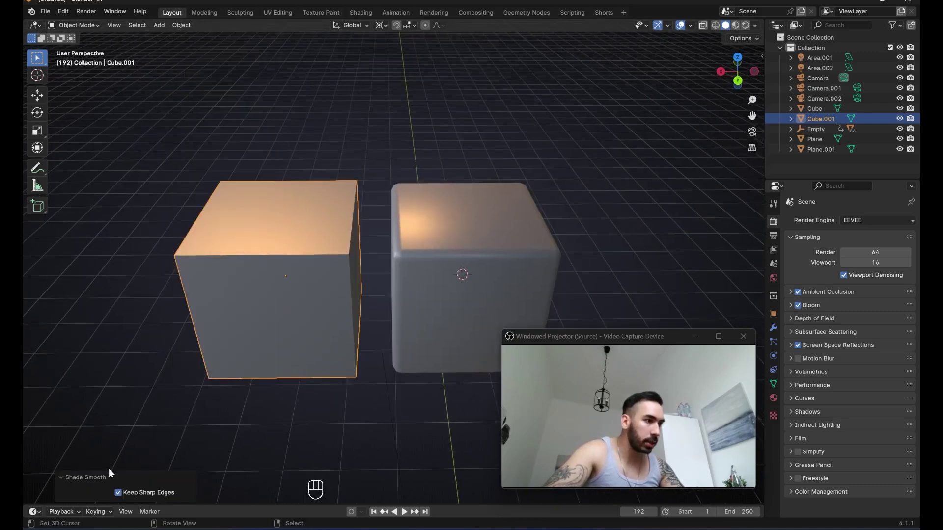
{"action": "left_click", "coordinate": [122, 493]}
- Move Cube.001 closer to the first bevelled cube and keep it selected
{"action": "middle_click_drag", "start_coordinate": [361, 324], "coordinate": [456, 191]}
{"action": "key", "text": "g"}
{"action": "middle_click", "coordinate": [326, 250]}
{"action": "left_click", "coordinate": [339, 257]}
{"action": "key", "text": "a"}
{"action": "left_click", "coordinate": [305, 211]}
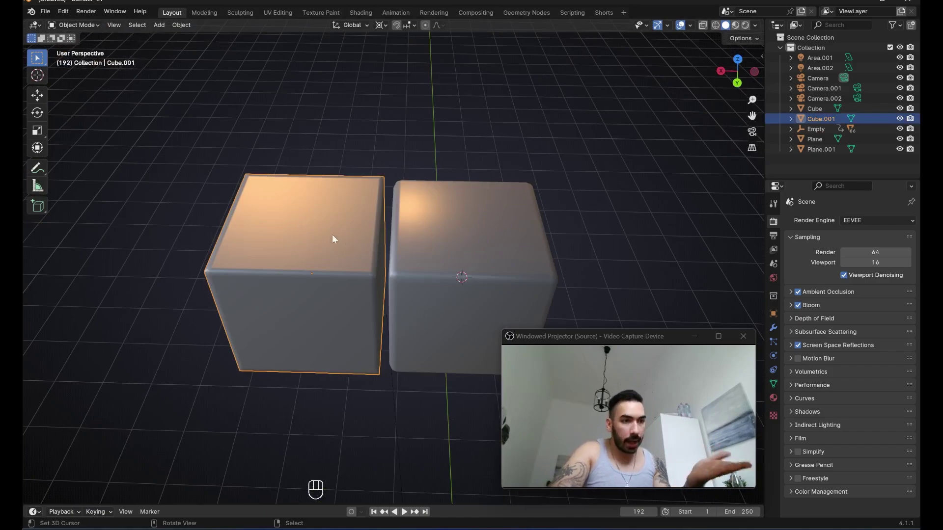
- Compare the edge shading of both cubes from several angles and check the mesh of the first cube, Cube
{"action": "middle_click_drag", "start_coordinate": [330, 237], "coordinate": [383, 255]}
{"action": "left_click", "coordinate": [429, 246]}
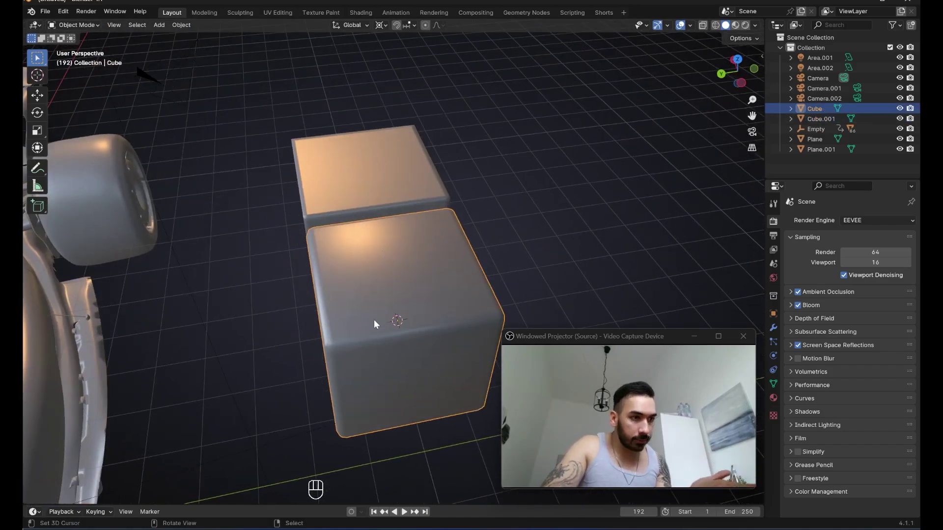
{"action": "middle_click_drag", "start_coordinate": [373, 319], "coordinate": [426, 168]}
{"action": "left_click", "coordinate": [354, 232]}
{"action": "key", "text": "Tab"}
{"action": "scroll", "coordinate": [399, 196], "scroll_direction": "up", "scroll_amount": 3}
{"action": "key", "text": "Tab"}
{"action": "right_click", "coordinate": [400, 196]}
{"action": "scroll", "coordinate": [426, 168], "scroll_direction": "up", "scroll_amount": 2}
{"action": "key", "text": "Tab"}
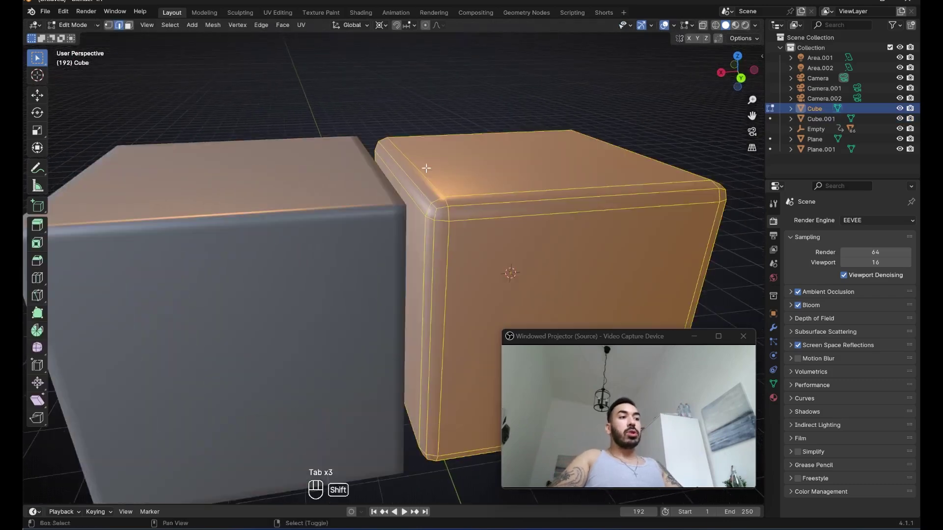
- Inspect the bevel's edge loops on the first cube, Cube, close up
{"action": "scroll", "coordinate": [426, 168], "scroll_direction": "up", "scroll_amount": 3}
{"action": "key", "text": "2"}
{"action": "left_click", "coordinate": [320, 127], "text": "alt"}
{"action": "middle_click_drag", "start_coordinate": [333, 126], "coordinate": [329, 243], "text": "shift"}
{"action": "key", "text": "2"}
{"action": "key", "text": "3"}
{"action": "key", "text": "2"}
{"action": "scroll", "coordinate": [396, 171], "scroll_direction": "down", "scroll_amount": 3}
{"action": "scroll", "coordinate": [598, 198], "scroll_direction": "down", "scroll_amount": 1}
- Compare Cube.001's supporting edge loops with its smooth-shaded surface by alternating between Edit Mode and Object Mode
{"action": "key", "text": "Tab"}
{"action": "left_click", "coordinate": [340, 260]}
{"action": "key", "text": "Tab"}
{"action": "scroll", "coordinate": [294, 240], "scroll_direction": "down", "scroll_amount": 2}
{"action": "key", "text": "Tab"}
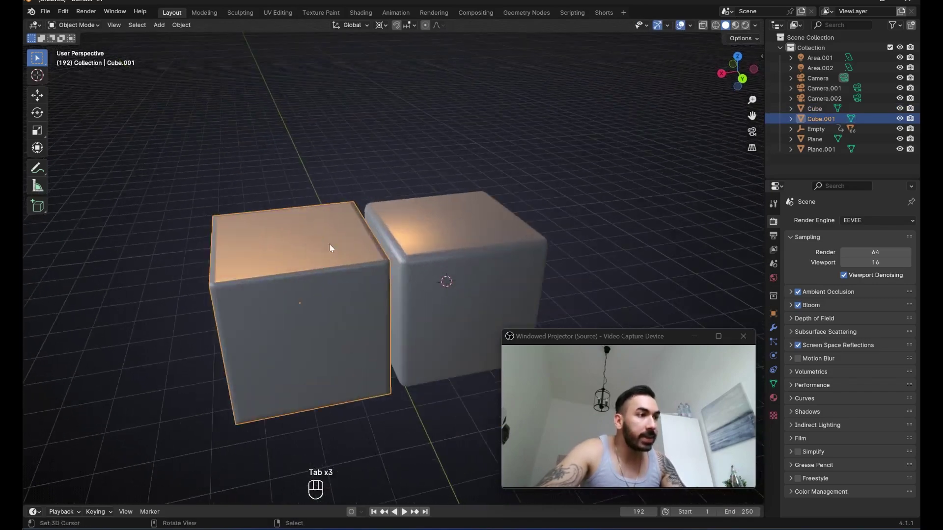
{"action": "scroll", "coordinate": [329, 243], "scroll_direction": "up", "scroll_amount": 1}
{"action": "key", "text": "Tab"}
{"action": "middle_click_drag", "start_coordinate": [420, 252], "coordinate": [338, 220]}
{"action": "key", "text": "Tab"}
{"action": "scroll", "coordinate": [349, 257], "scroll_direction": "up", "scroll_amount": 2}
{"action": "key", "text": "Tab"}
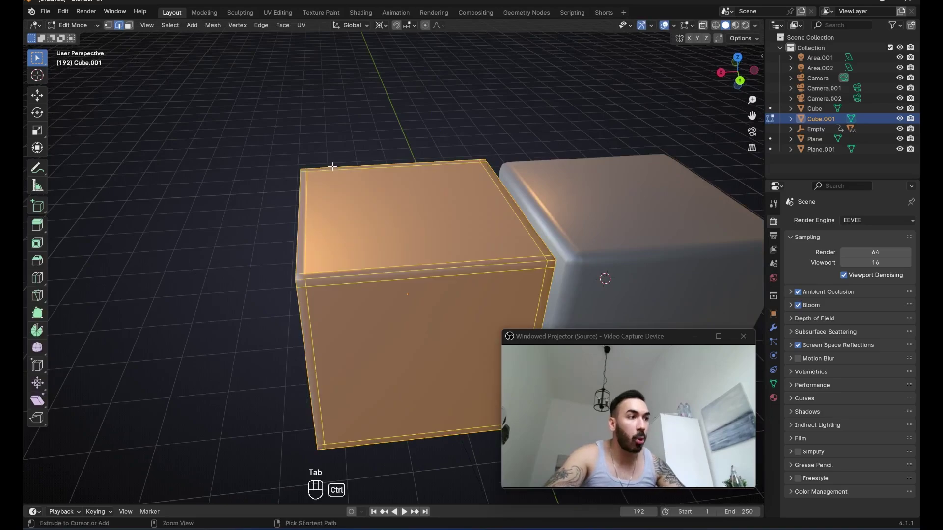
{"action": "key", "text": "Tab"}
{"action": "middle_click_drag", "start_coordinate": [317, 179], "coordinate": [403, 225]}
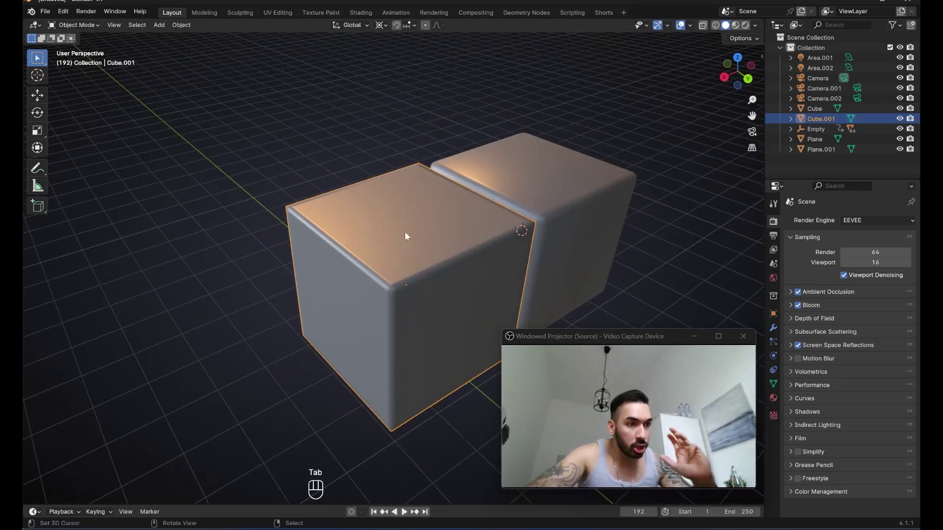
- Examine Cube.001's mesh and shading close up, and view both cubes next to the F1 car model
{"action": "middle_click_drag", "start_coordinate": [404, 232], "coordinate": [527, 241]}
{"action": "scroll", "coordinate": [527, 241], "scroll_direction": "up", "scroll_amount": 2}
{"action": "key", "text": "Tab"}
{"action": "key", "text": "a"}
{"action": "key", "text": "Tab"}
{"action": "scroll", "coordinate": [377, 208], "scroll_direction": "up", "scroll_amount": 2}
{"action": "middle_click_drag", "start_coordinate": [319, 231], "coordinate": [387, 190], "text": "shift"}
{"action": "scroll", "coordinate": [469, 221], "scroll_direction": "down", "scroll_amount": 10}
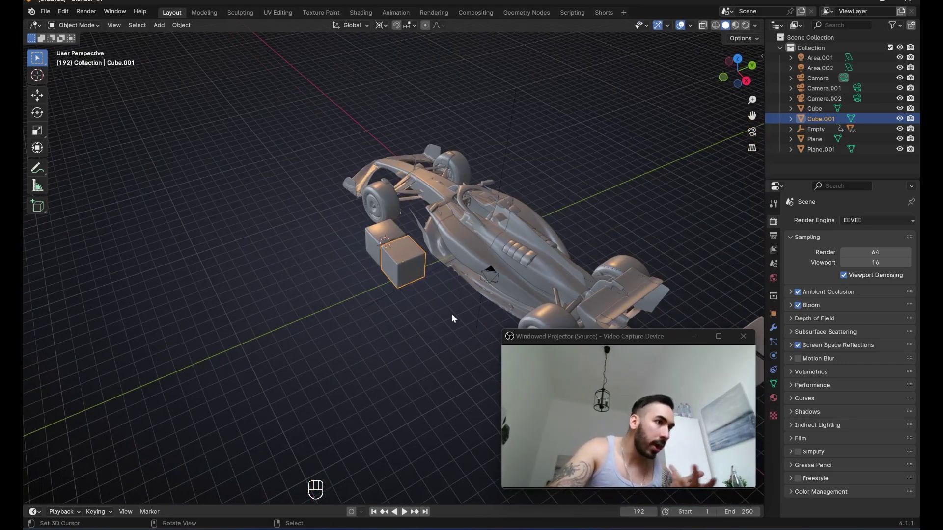
- Select all outer corner edges of Cube.001 by picking one and selecting similar edges by Face Angles
{"action": "scroll", "coordinate": [395, 276], "scroll_direction": "up", "scroll_amount": 7}
{"action": "middle_click_drag", "start_coordinate": [394, 276], "coordinate": [382, 238]}
{"action": "scroll", "coordinate": [387, 264], "scroll_direction": "up", "scroll_amount": 4}
{"action": "middle_click_drag", "start_coordinate": [349, 192], "coordinate": [387, 208]}
{"action": "key", "text": "Tab"}
{"action": "key", "text": "2"}
{"action": "left_click", "coordinate": [352, 197], "text": "alt"}
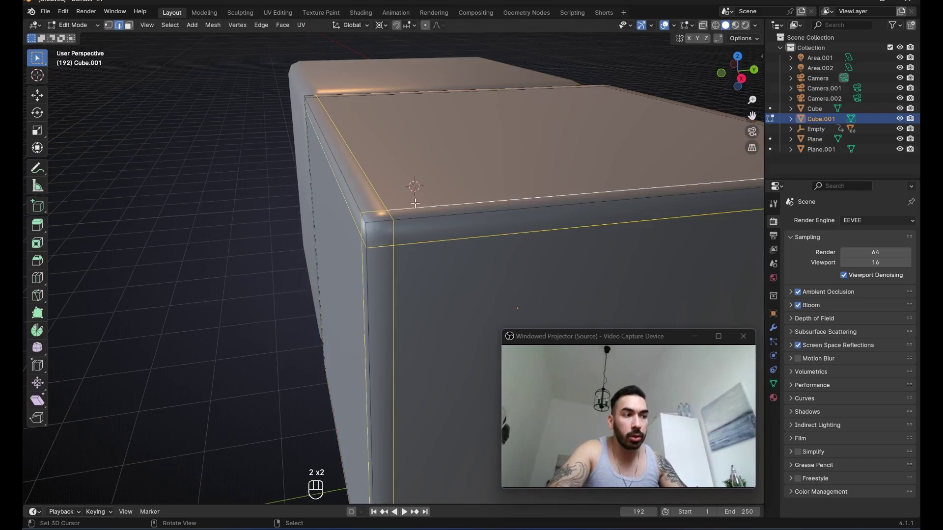
{"action": "right_click", "coordinate": [372, 174]}
{"action": "middle_click_drag", "start_coordinate": [376, 184], "coordinate": [384, 190]}
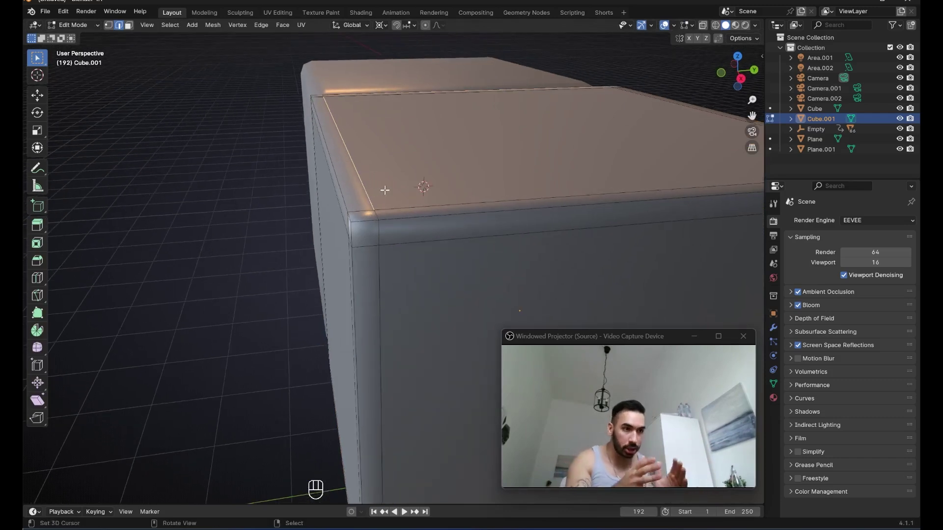
{"action": "key", "text": "shift+g"}
{"action": "left_click", "coordinate": [533, 244]}
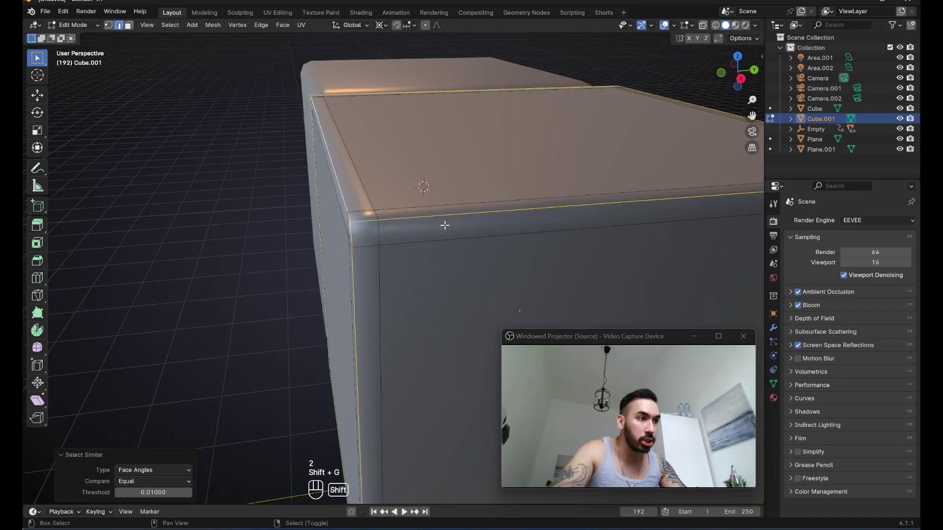
- Bevel the selected corner edges of Cube.001 with 4 segments, a width of 0.045 m and a shape of 0.5
{"action": "scroll", "coordinate": [445, 224], "scroll_direction": "up", "scroll_amount": 2}
{"action": "key", "text": "ctrl+b"}
{"action": "scroll", "coordinate": [373, 245], "scroll_direction": "up", "scroll_amount": 2}
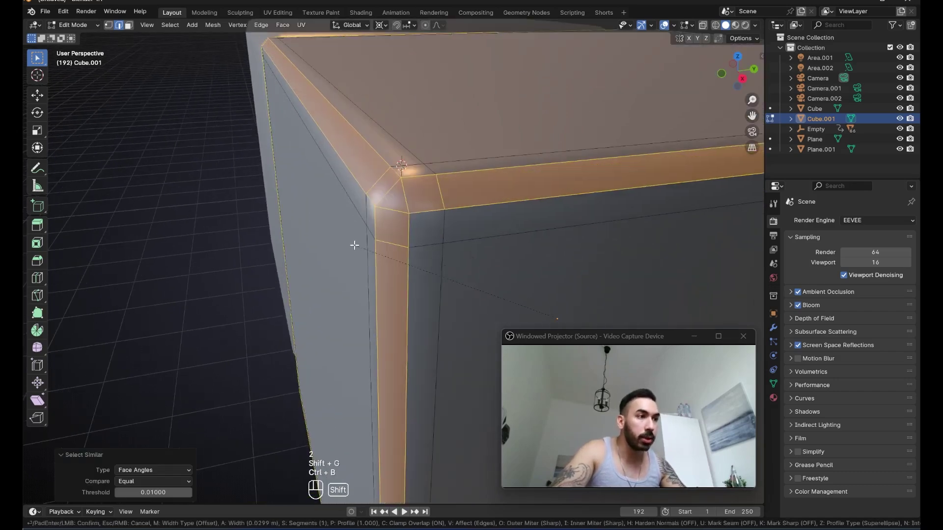
{"action": "left_click", "coordinate": [316, 244]}
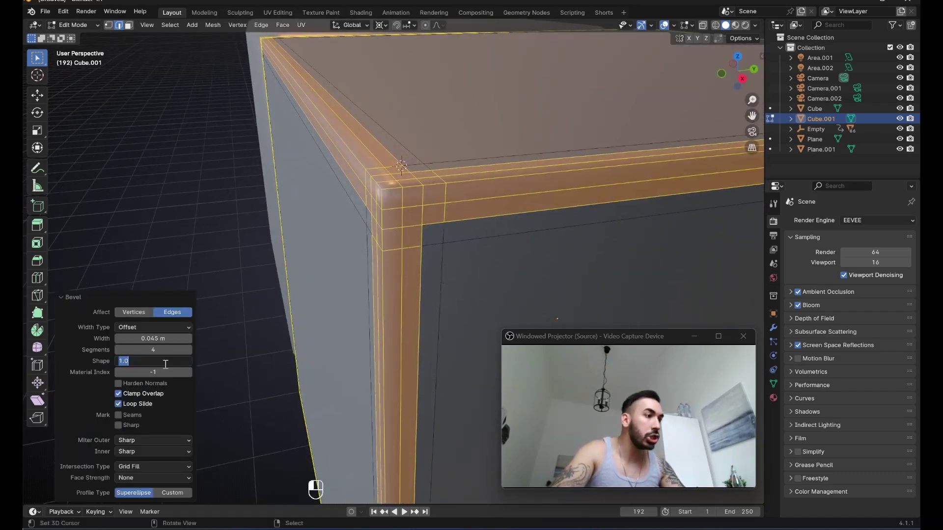
{"action": "left_click", "coordinate": [166, 365]}
{"action": "type", "text": ".5"}
{"action": "key", "text": "Return"}
{"action": "middle_click_drag", "start_coordinate": [432, 177], "coordinate": [396, 203], "text": "shift"}
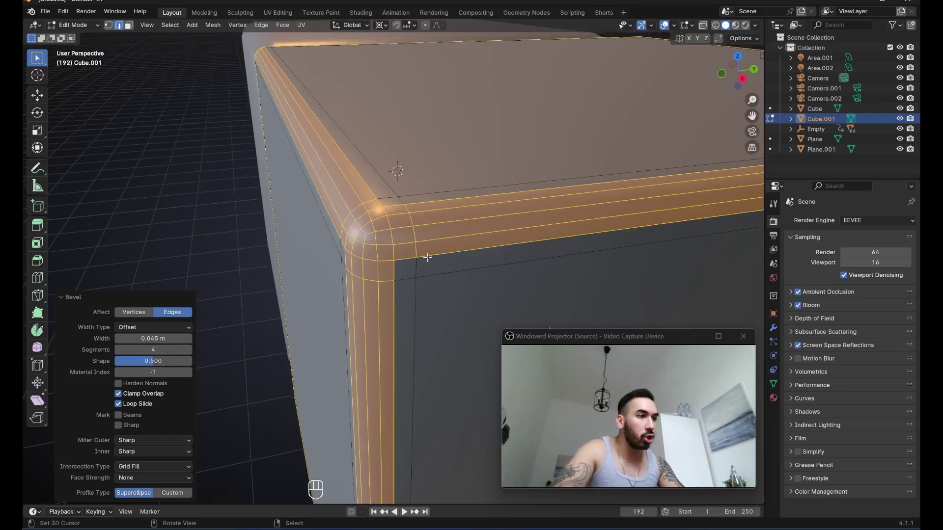
- Fine-tune the width of Cube.001's corner bevel and check the rounded corner and its edge loops up close
{"action": "left_click", "coordinate": [189, 340]}
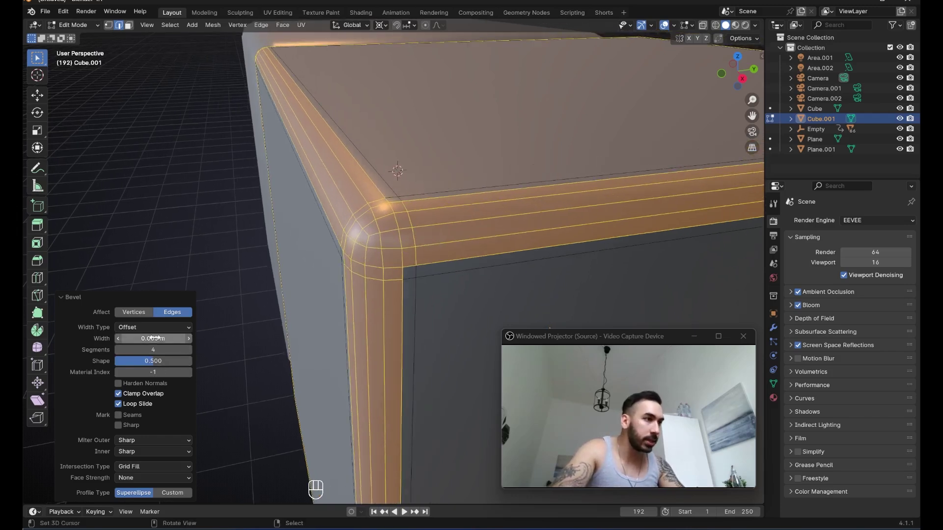
{"action": "mouse_move", "coordinate": [158, 339]}
{"action": "left_mouse_down", "text": "shift"}
{"action": "mouse_move", "coordinate": [125, 338]}
{"action": "mouse_move", "coordinate": [148, 339]}
{"action": "left_mouse_up", "text": "shift"}
{"action": "middle_click_drag", "start_coordinate": [330, 263], "coordinate": [373, 139]}
{"action": "scroll", "coordinate": [386, 172], "scroll_direction": "up", "scroll_amount": 2}
{"action": "right_click", "coordinate": [410, 155]}
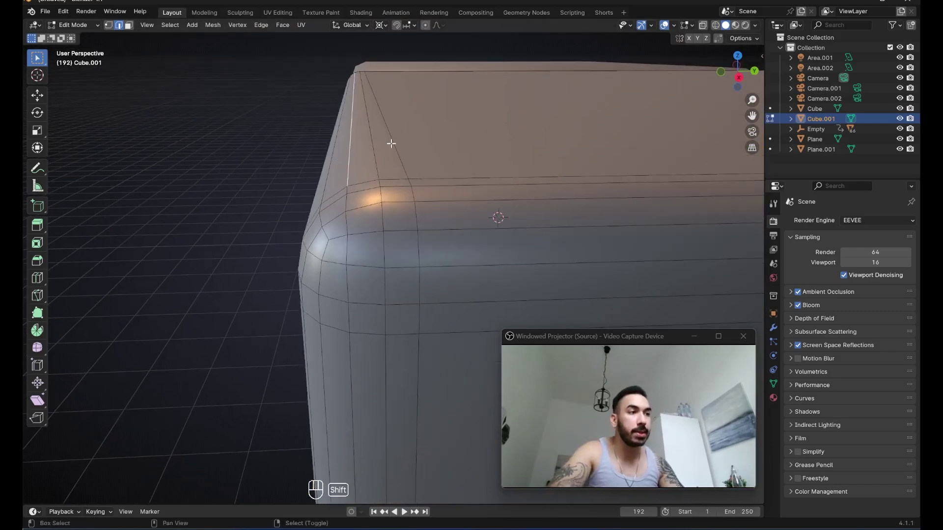
- Slide Cube.001's supporting edge loop away from the bevelled corner towards the middle of the face, and compare the shading in Object Mode
{"action": "scroll", "coordinate": [399, 148], "scroll_direction": "down", "scroll_amount": 3}
{"action": "key", "text": "1"}
{"action": "middle_click_drag", "start_coordinate": [398, 147], "coordinate": [379, 226]}
{"action": "key", "text": "Tab"}
{"action": "key", "text": "Tab"}
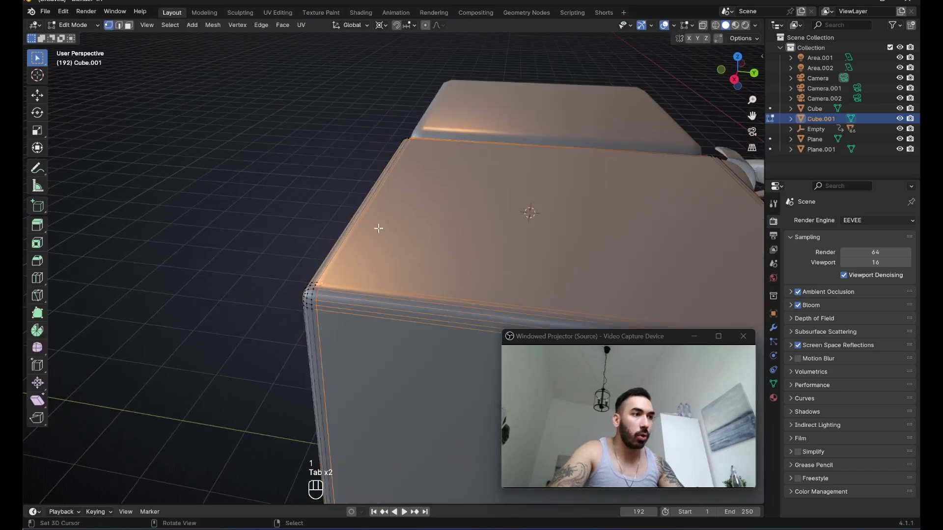
{"action": "key", "text": "g"}
{"action": "key", "text": "g"}
{"action": "left_click", "coordinate": [438, 236]}
{"action": "key", "text": "Tab"}
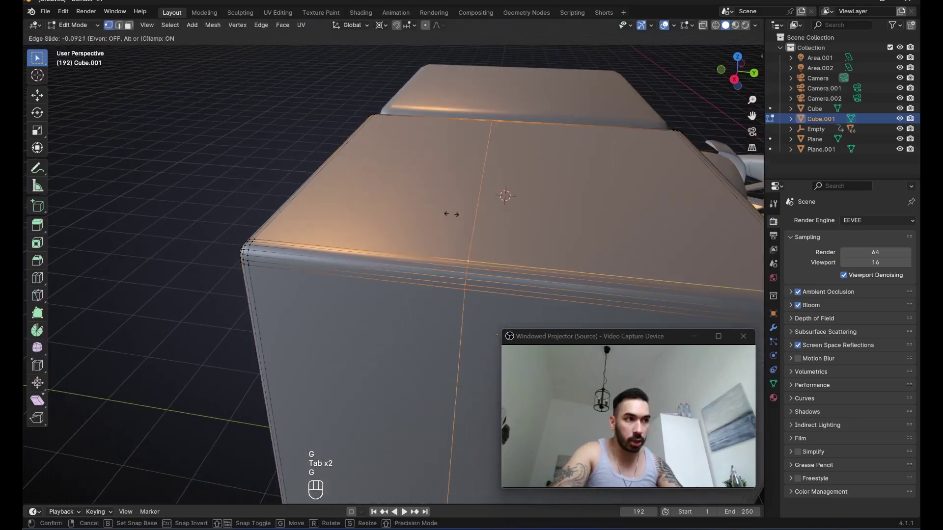
{"action": "middle_click_drag", "start_coordinate": [511, 233], "coordinate": [398, 207]}
{"action": "key", "text": "Tab"}
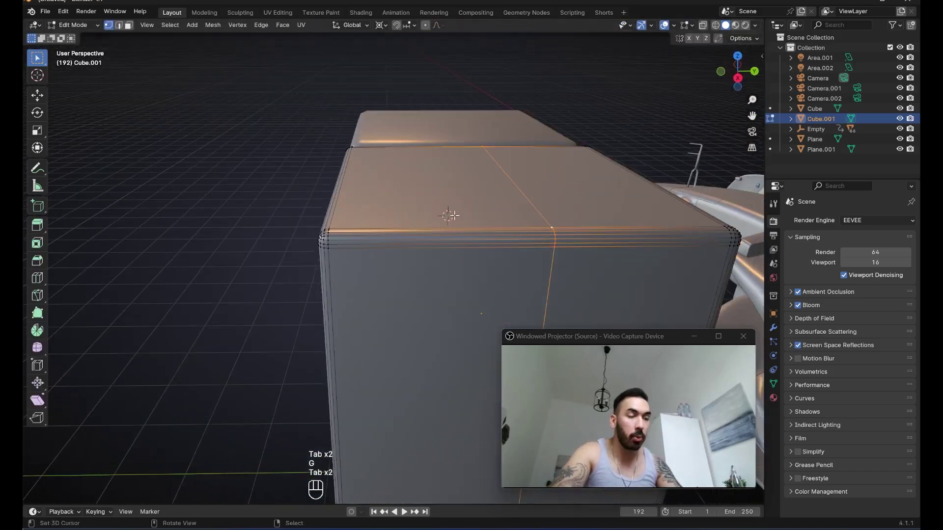
- Undo the edge loop slides on Cube.001 and view both cubes in Object Mode
{"action": "key", "text": "Tab"}
{"action": "key", "text": "ctrl+z"}
{"action": "key", "text": "ctrl+z"}
{"action": "key", "text": "ctrl+z"}
{"action": "key", "text": "ctrl+z"}
{"action": "key", "text": "ctrl+z"}
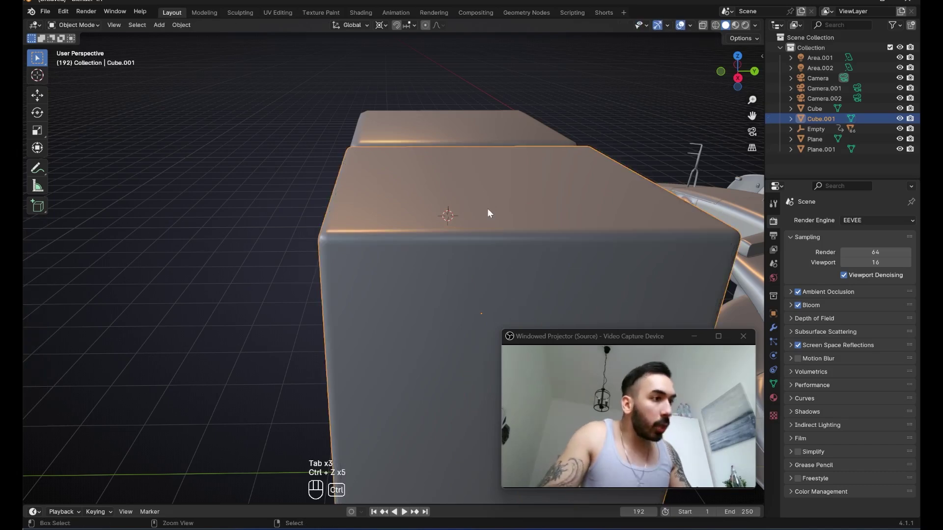
{"action": "key", "text": "ctrl+z"}
{"action": "key", "text": "ctrl+z"}
{"action": "key", "text": "Tab"}
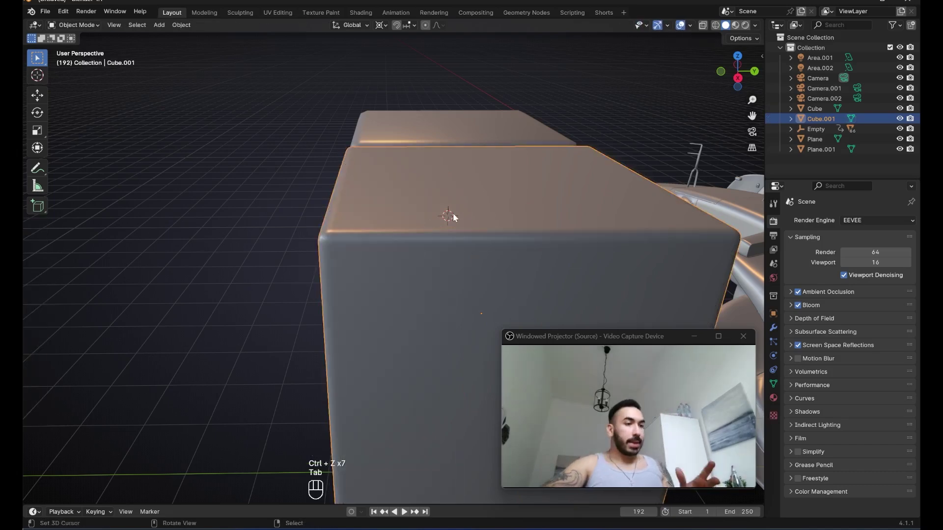
{"action": "middle_click_drag", "start_coordinate": [453, 215], "coordinate": [398, 254]}
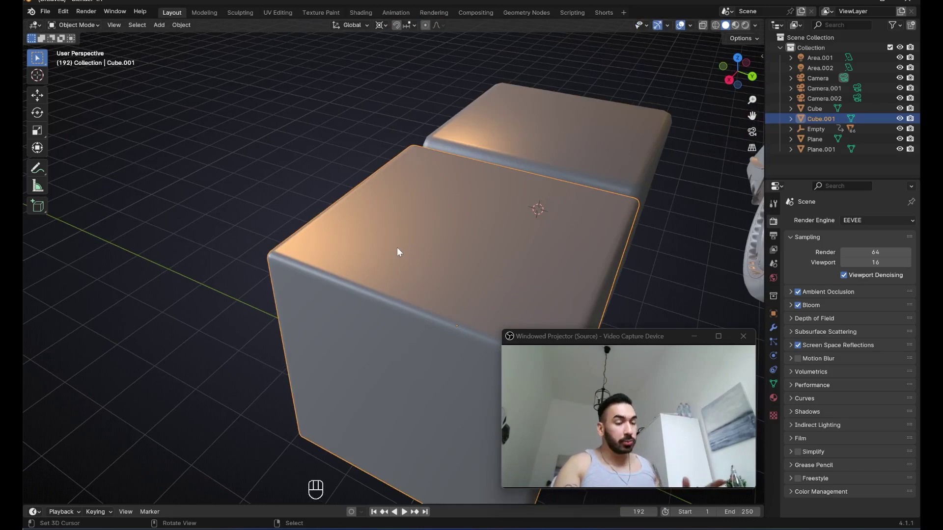
{"action": "middle_click_drag", "start_coordinate": [330, 217], "coordinate": [392, 210]}
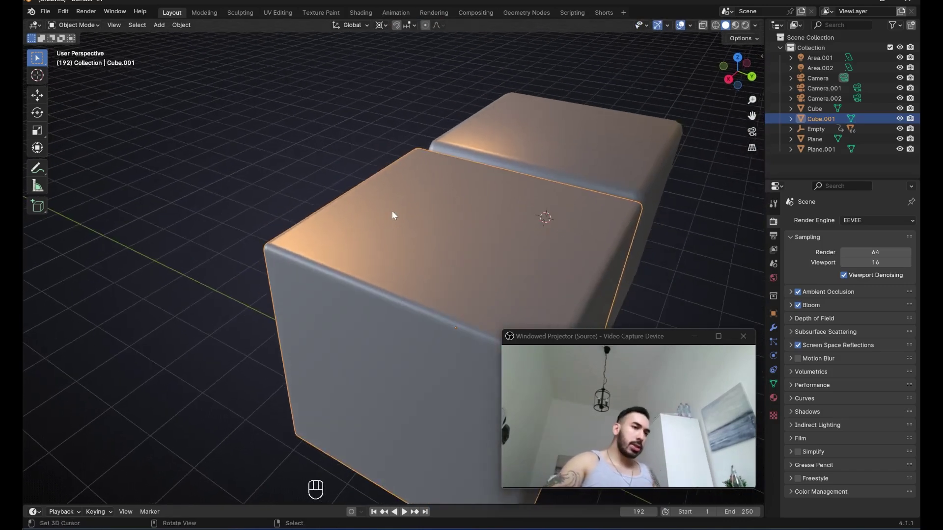